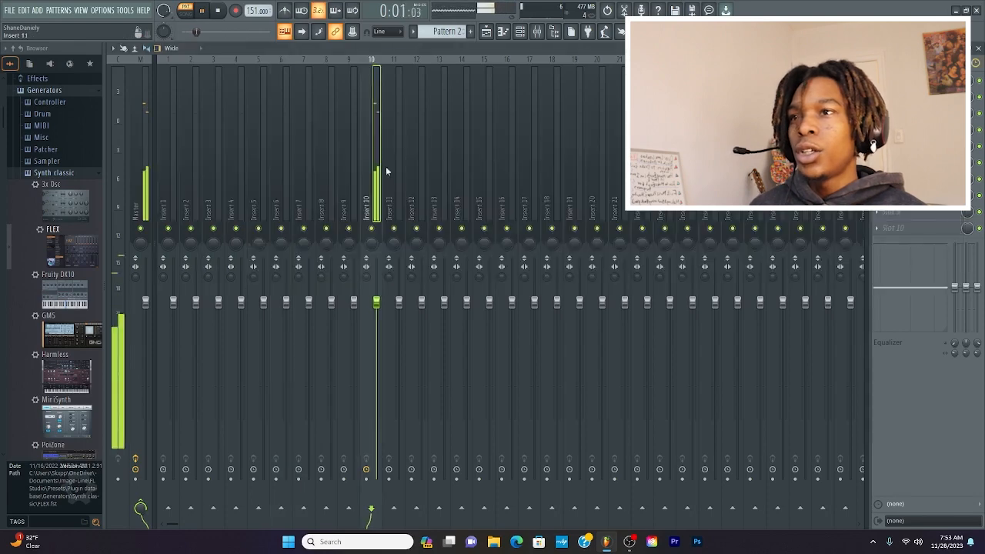
Lower the Insert 10 fader to about 52% and audition the full mix in song mode
drag(376, 302, 376, 379)
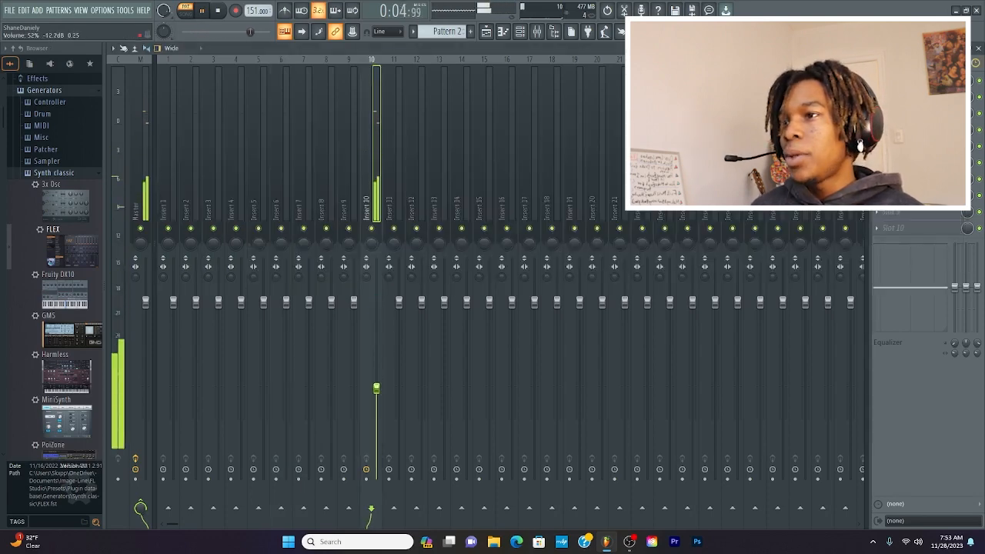
click(521, 35)
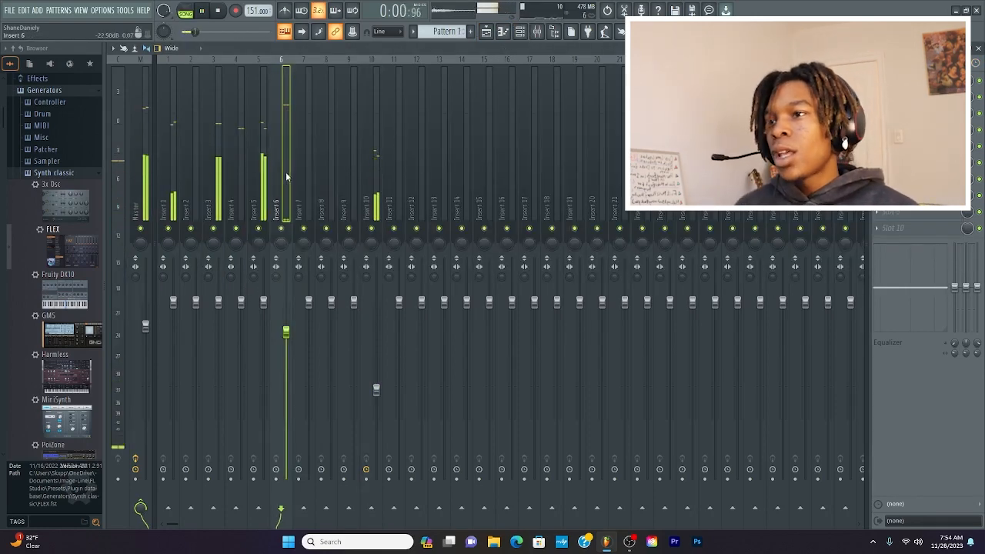
key(space)
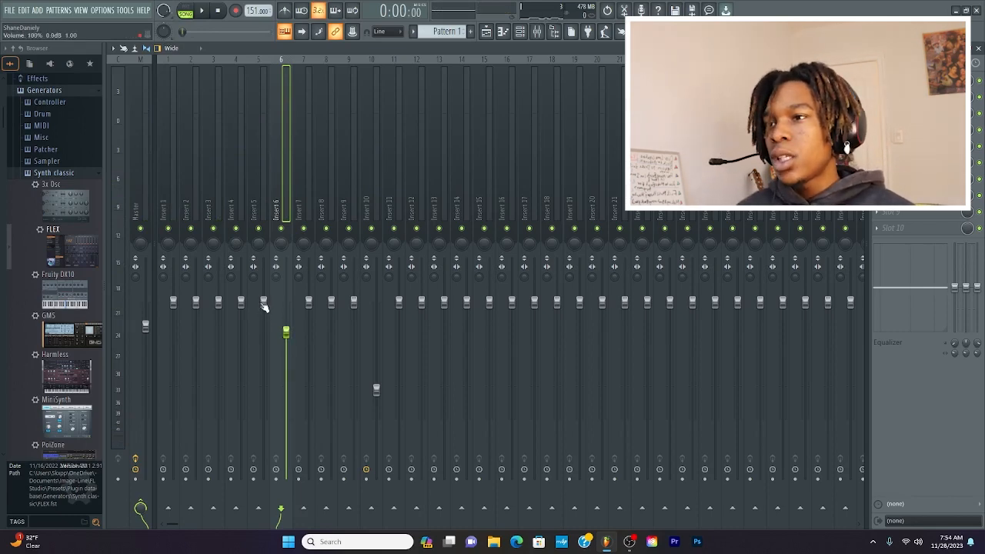
Balance the track faders against playback, lowering Inserts 3 and 6, slightly raising Insert 10, and keeping Insert 5 near full level
mouse_move(264, 306)
mouse_down()
mouse_move(263, 328)
mouse_move(263, 306)
mouse_up()
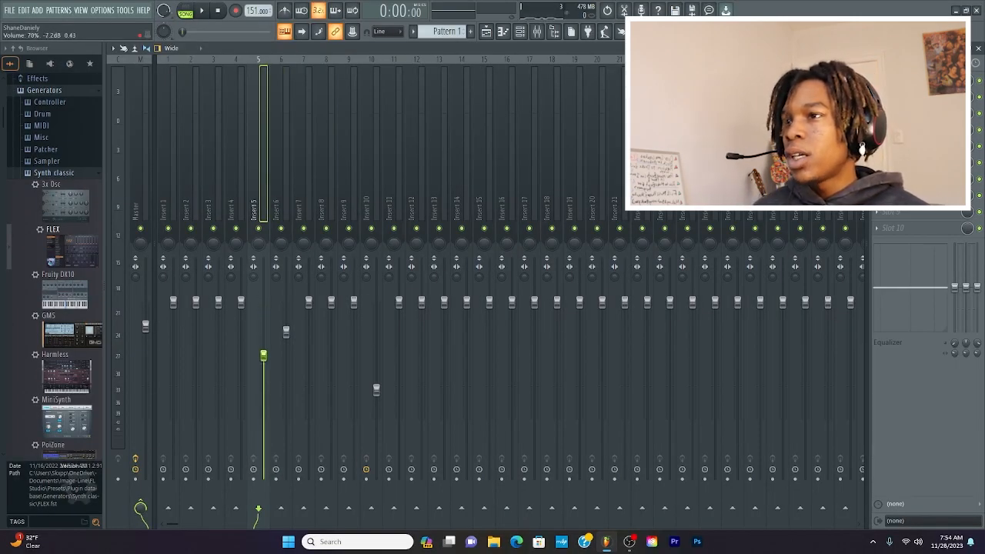
key(space)
mouse_move(263, 356)
mouse_down()
mouse_move(263, 303)
mouse_move(277, 337)
mouse_move(270, 362)
mouse_move(269, 343)
mouse_up()
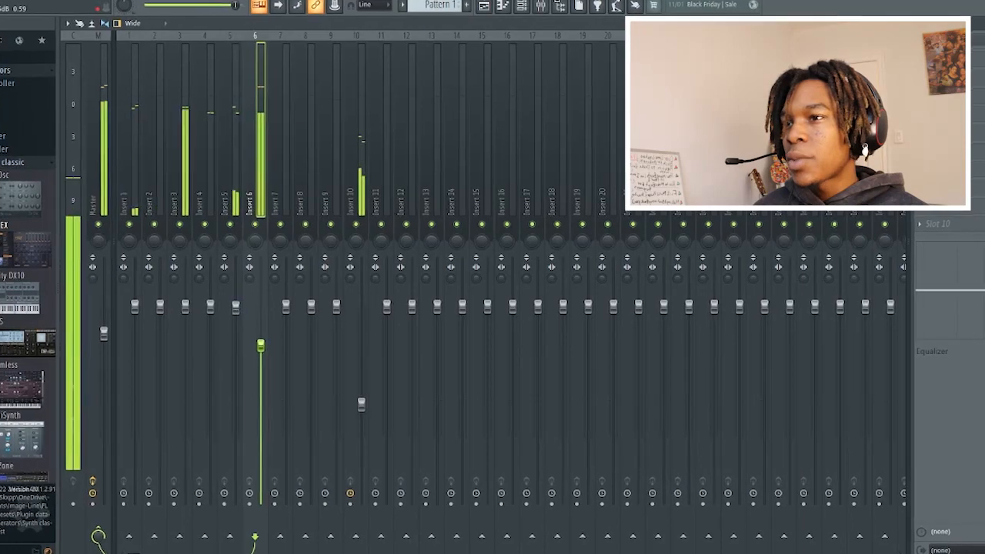
drag(361, 405, 358, 398)
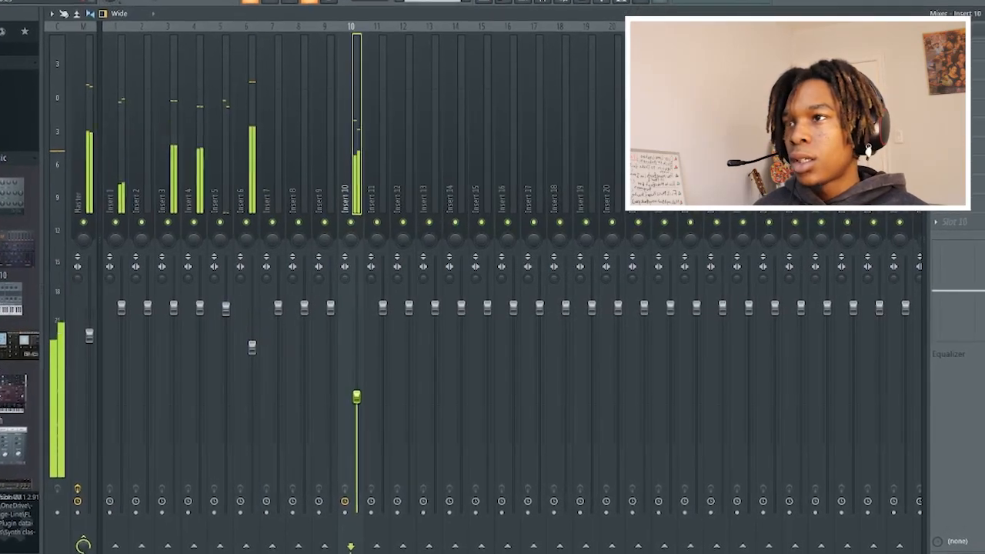
drag(173, 307, 155, 360)
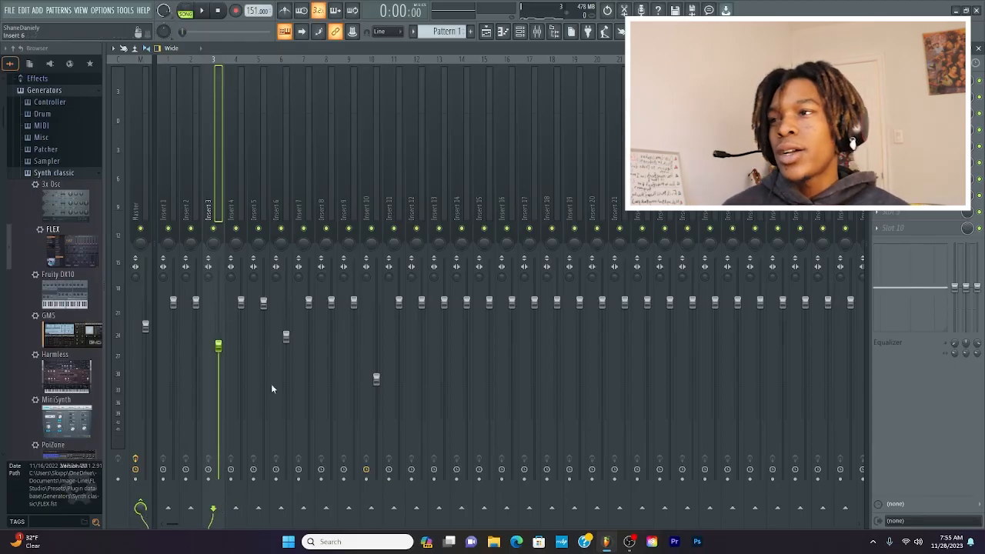
Try routing Insert 7 into Insert 4, and remove that send
click(366, 198)
click(301, 189)
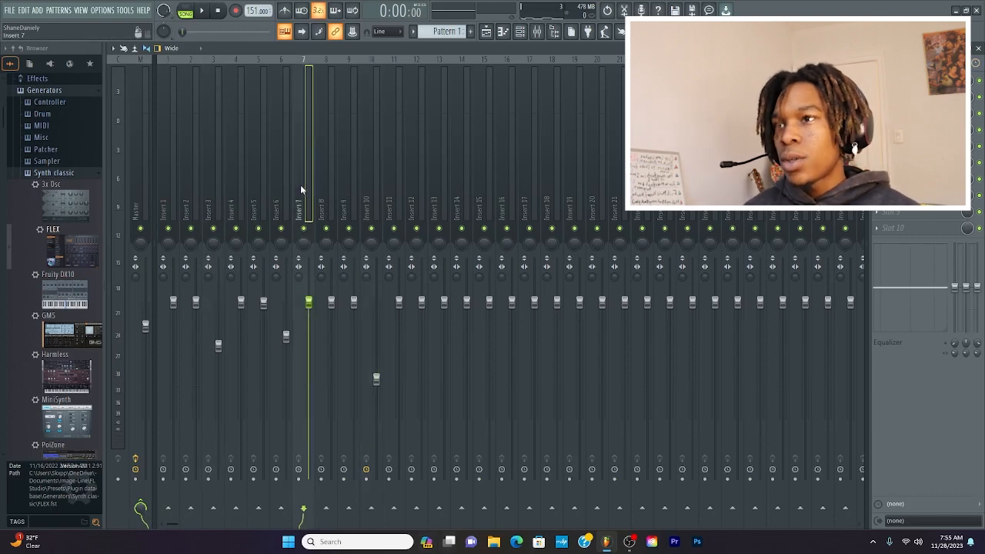
right_click(304, 514)
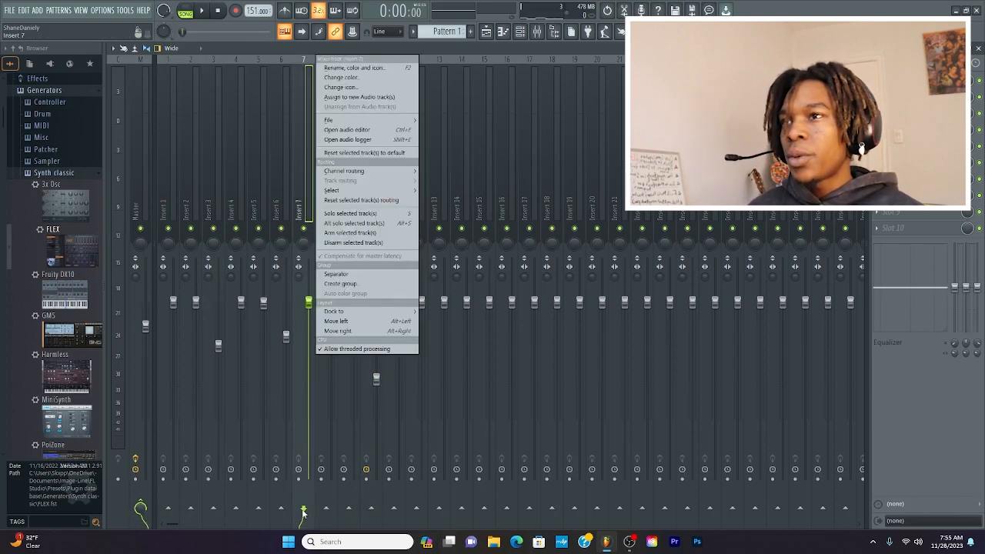
click(272, 191)
click(300, 210)
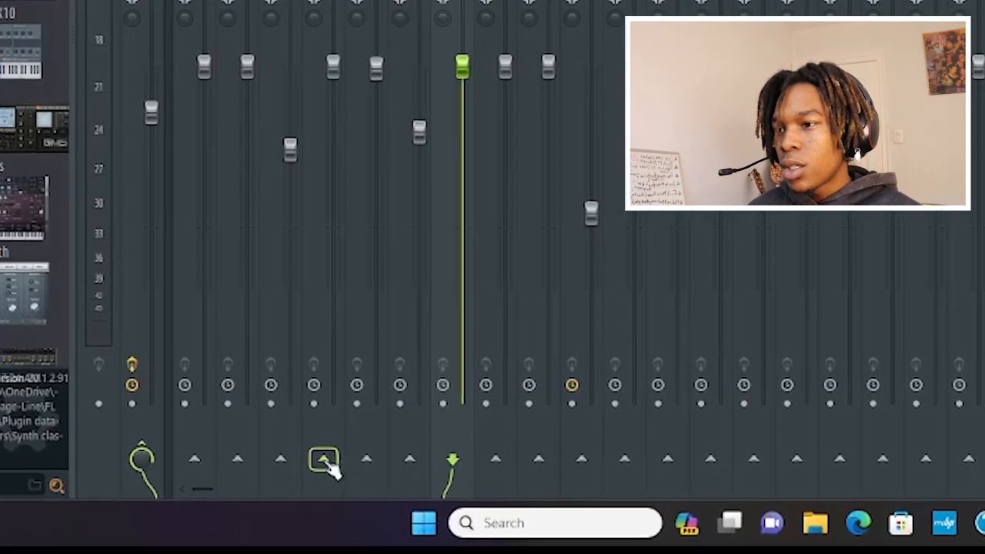
click(236, 508)
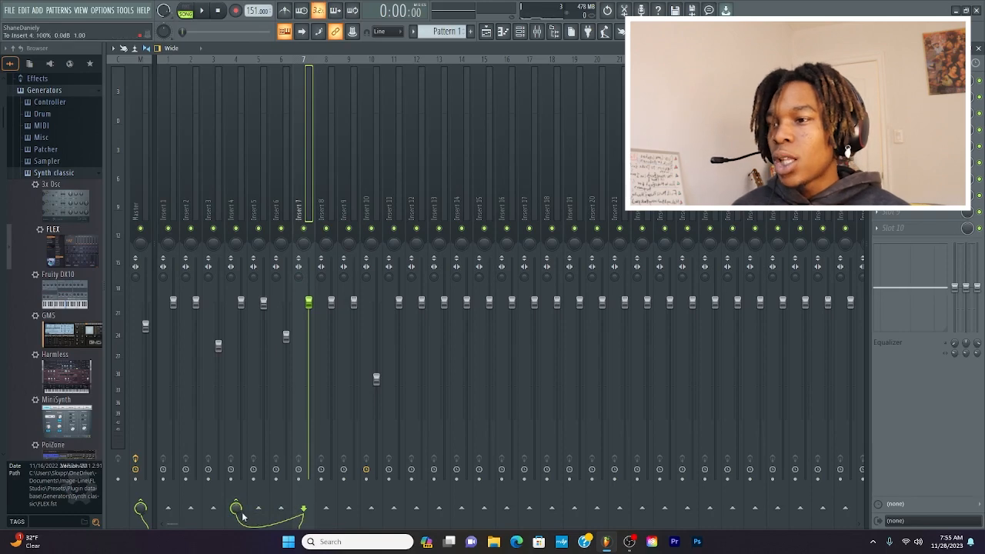
right_click(237, 509)
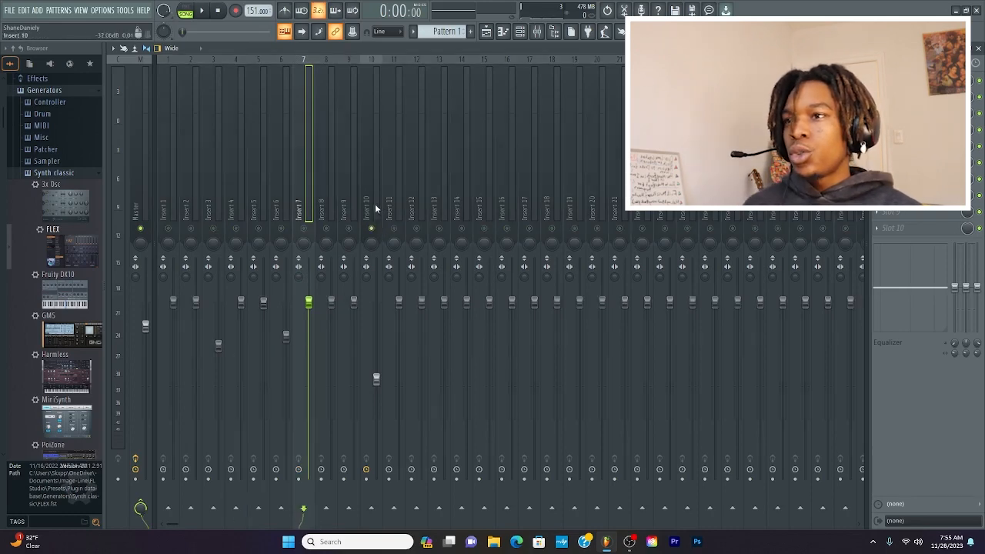
Load Fruity Reeverb 2 into the first effect slot of Insert 10 and close its window
click(373, 209)
click(877, 81)
mouse_move(893, 93)
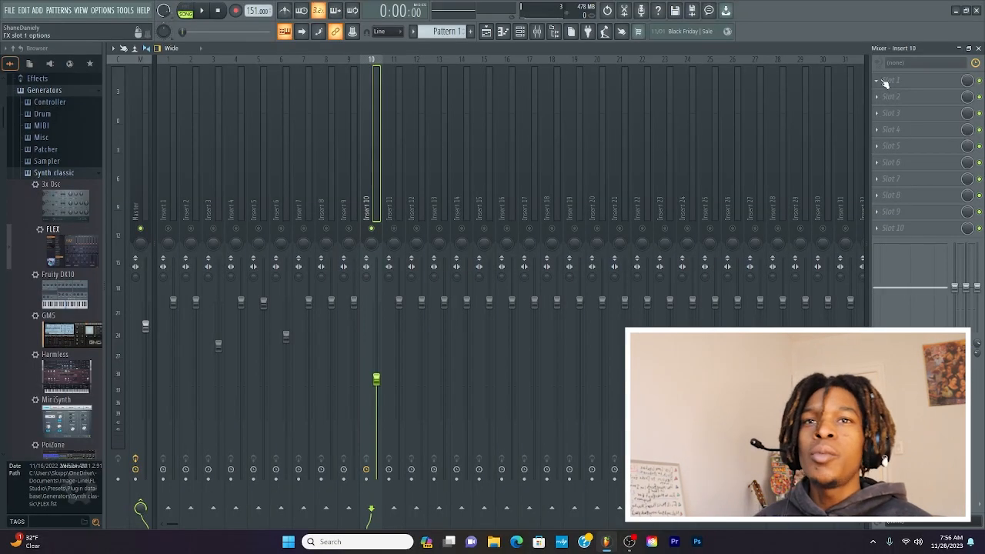
click(797, 145)
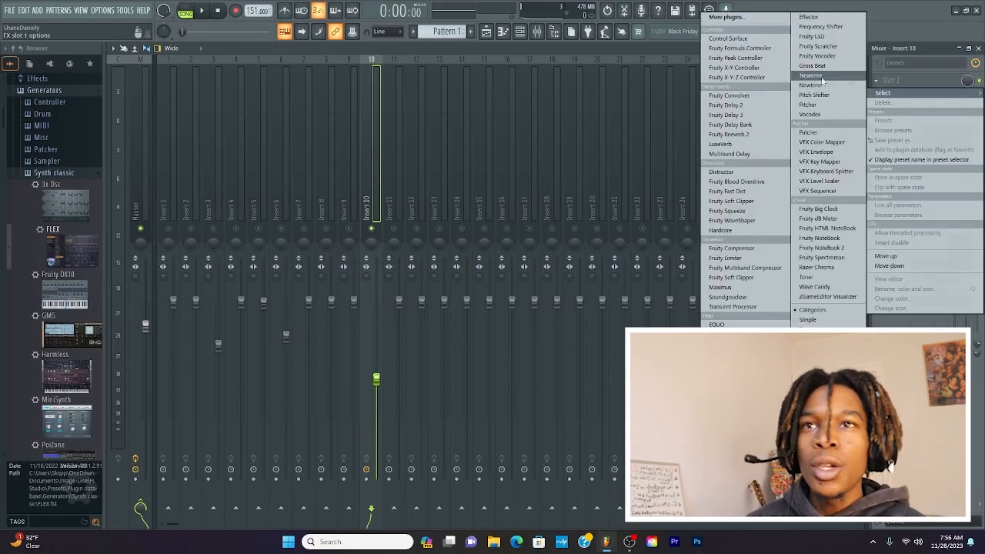
click(747, 135)
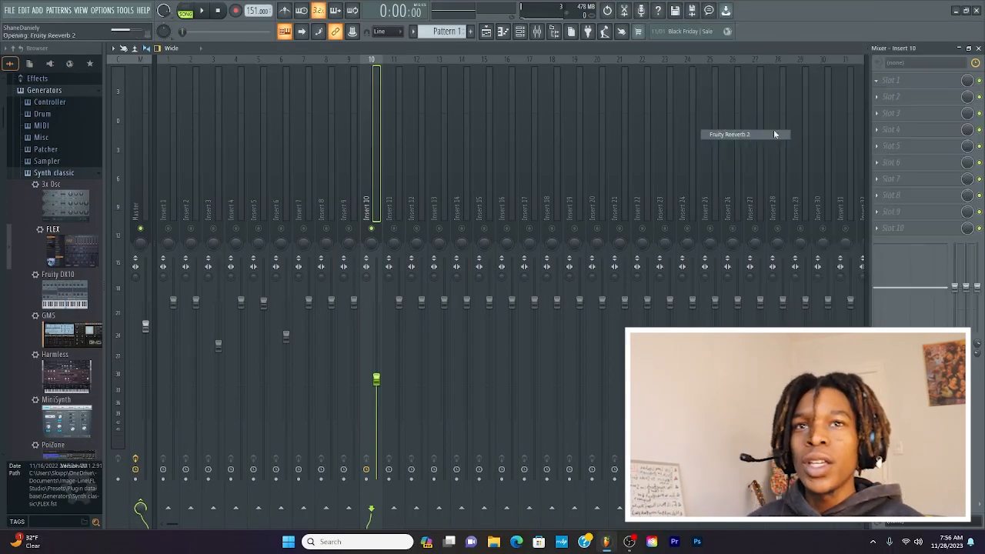
click(462, 172)
Add Fruity Delay 3 in slot 2 and Fruity Parametric EQ 2 in slot 3 of Insert 10
click(893, 97)
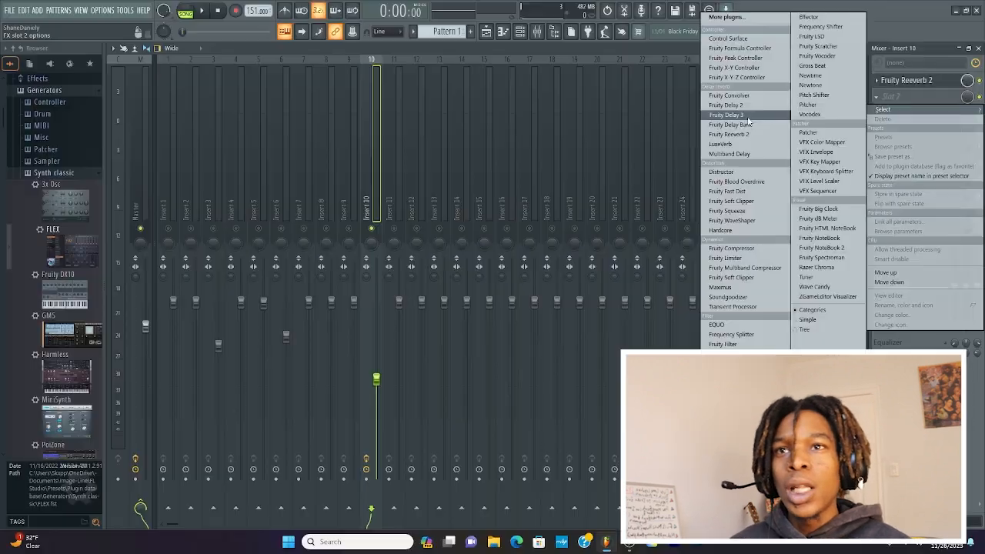
click(748, 119)
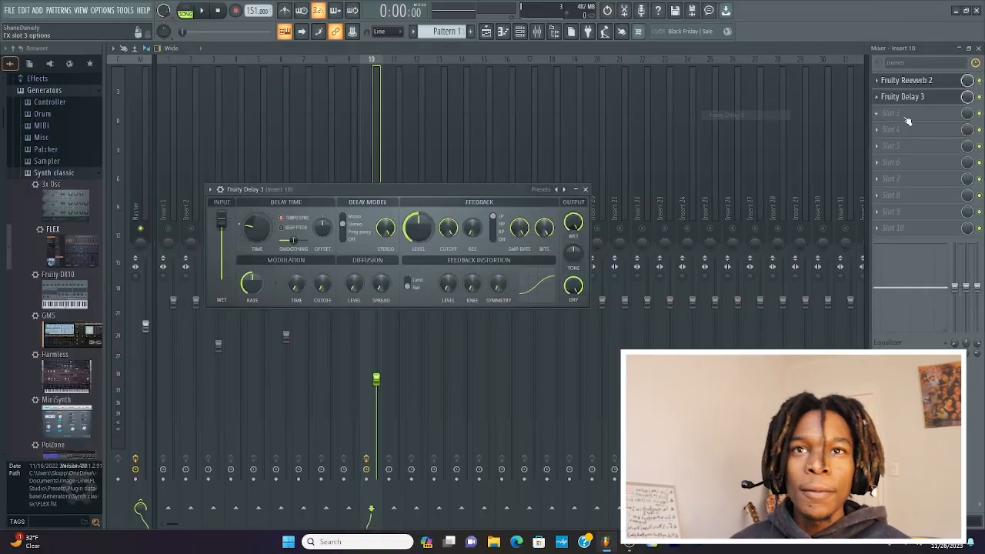
click(906, 116)
click(743, 383)
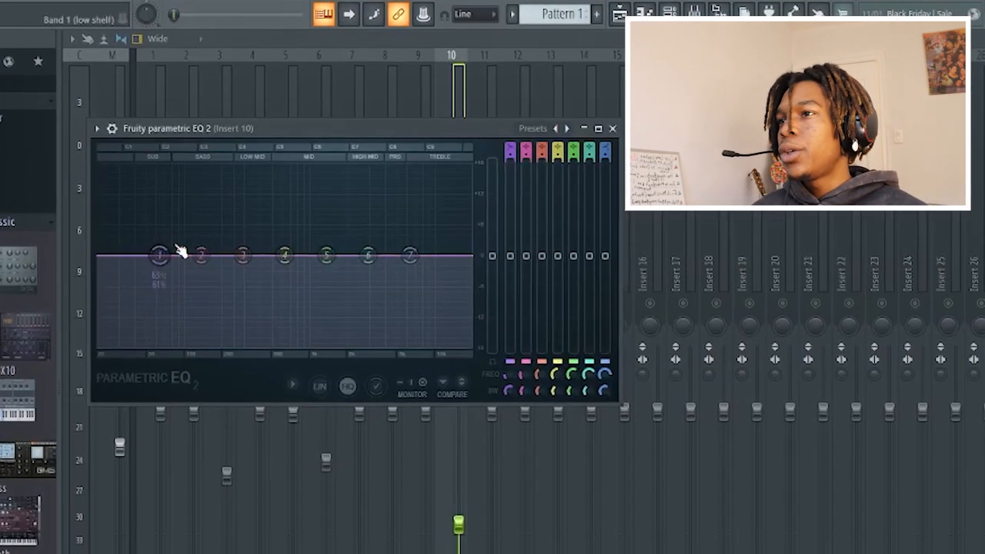
Cut the low and high ends of Insert 10 by lowering EQ bands 1 and 7 fully and moving them inward
drag(174, 196, 186, 254)
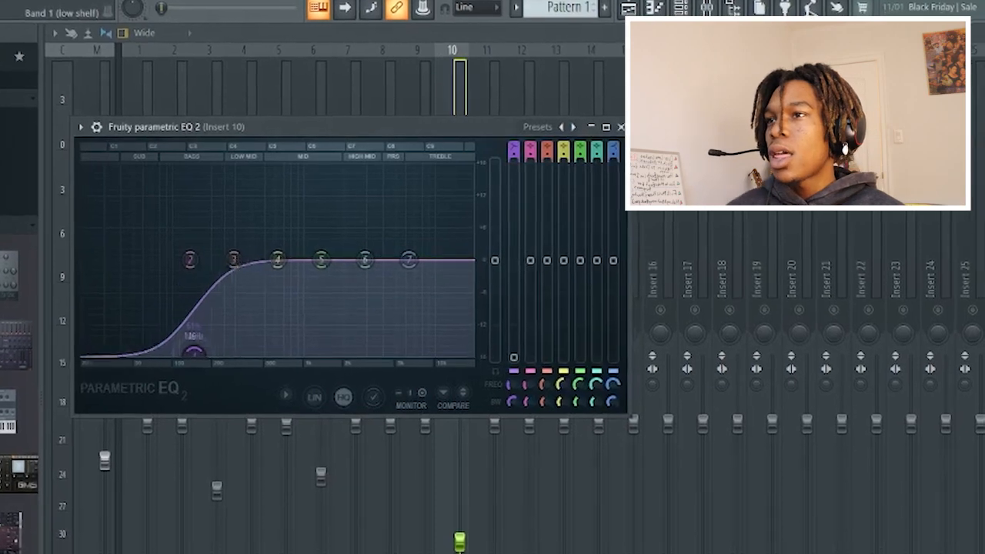
drag(409, 257, 433, 342)
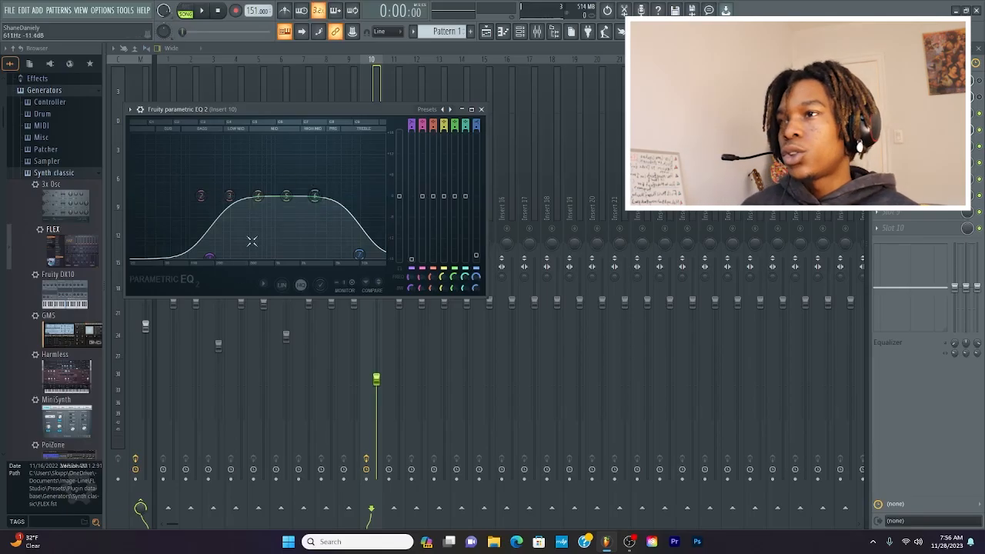
drag(186, 366, 104, 270)
drag(160, 200, 210, 256)
mouse_move(358, 254)
mouse_down()
mouse_move(374, 259)
mouse_move(368, 234)
mouse_move(369, 254)
mouse_up()
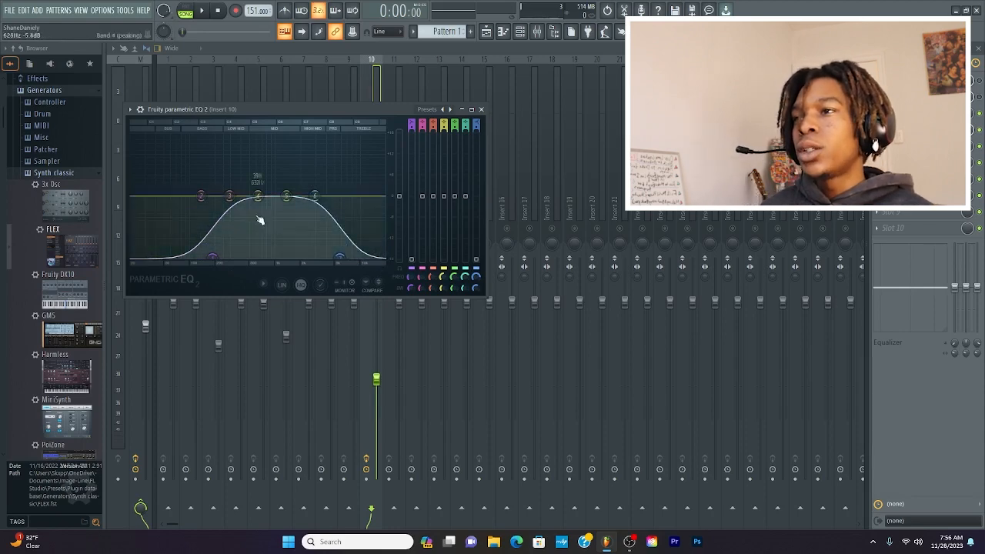
Ease EQ band 7's high cut to a slight treble reduction while the song plays
key(space)
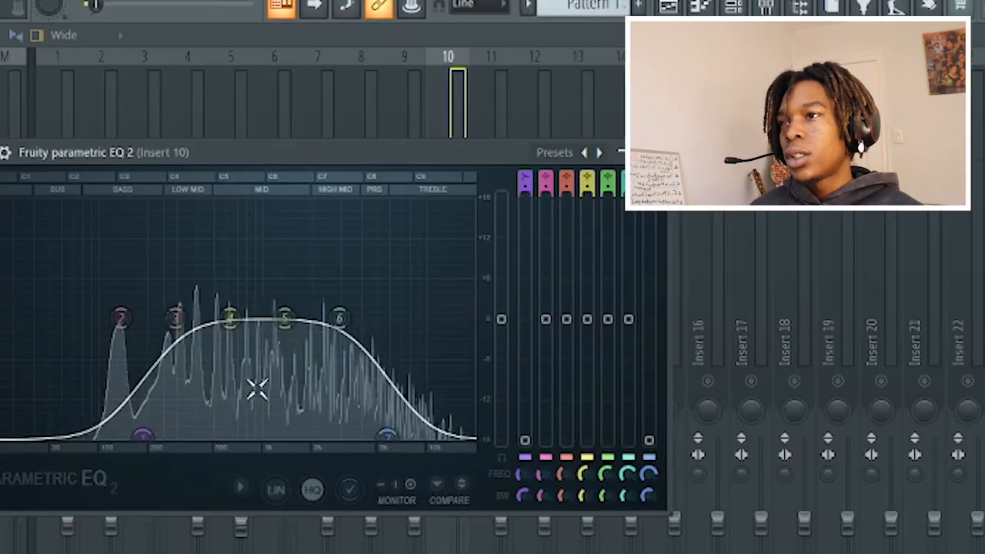
drag(337, 256, 339, 257)
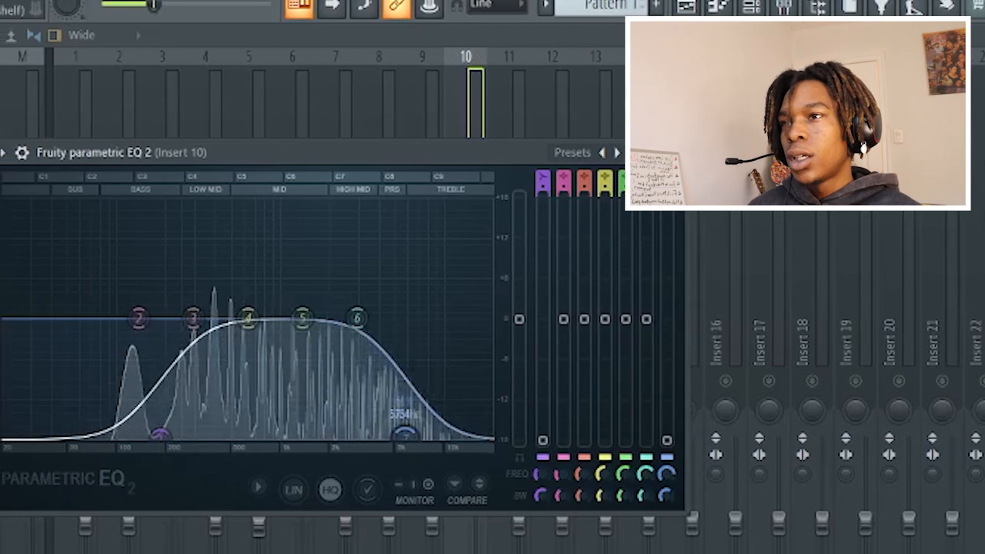
drag(404, 436, 474, 348)
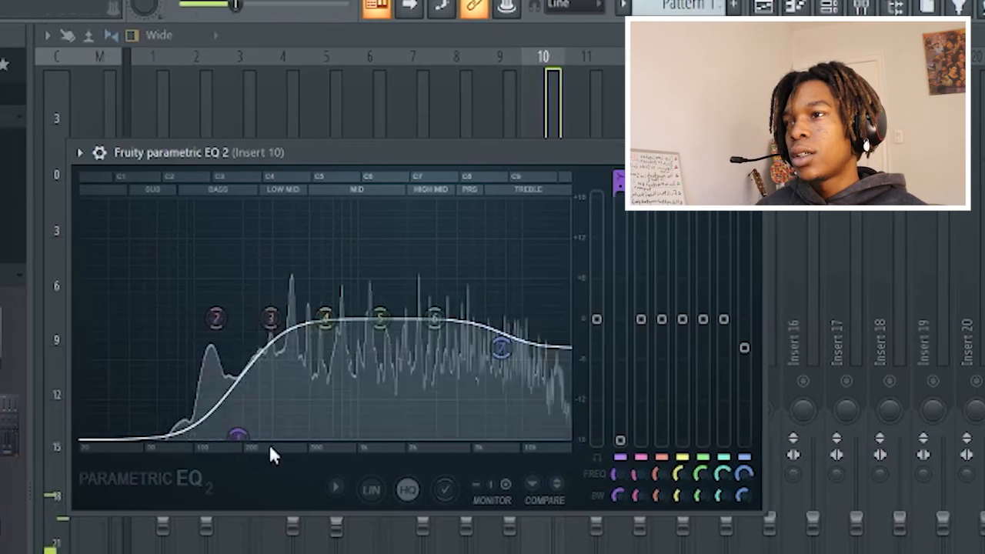
Sweep EQ band 1's low cut up to about 2899 Hz and back down to the bass range during playback
drag(231, 436, 79, 430)
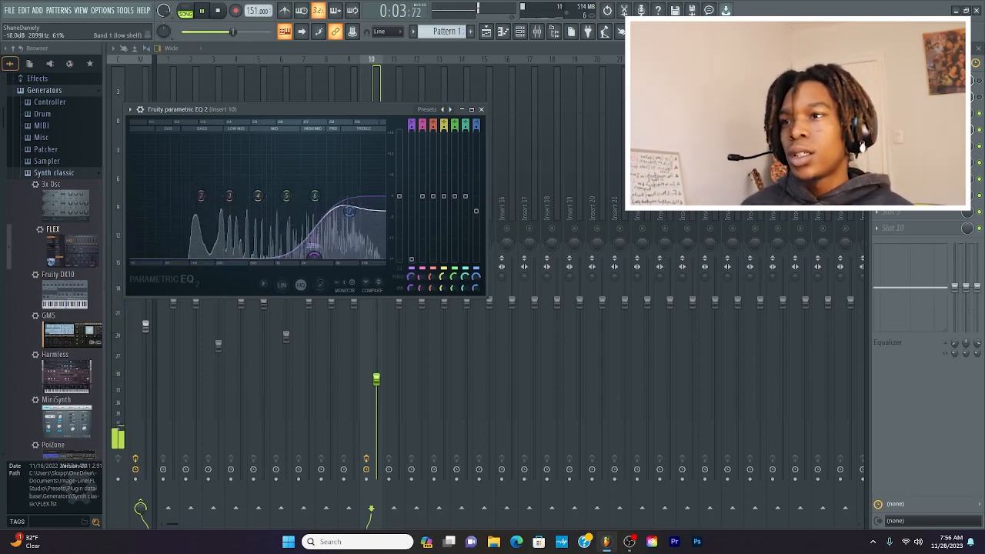
drag(314, 255, 215, 256)
key(space)
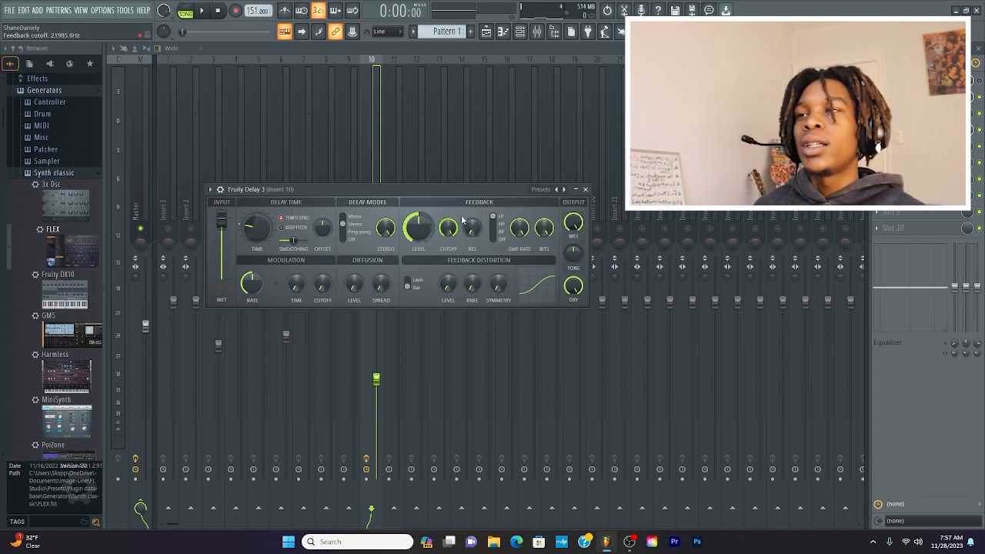
Audition Fruity Delay 3 on Insert 10, shorten its delay time, and set its model to Ping pong with pan at 74.4%
key(space)
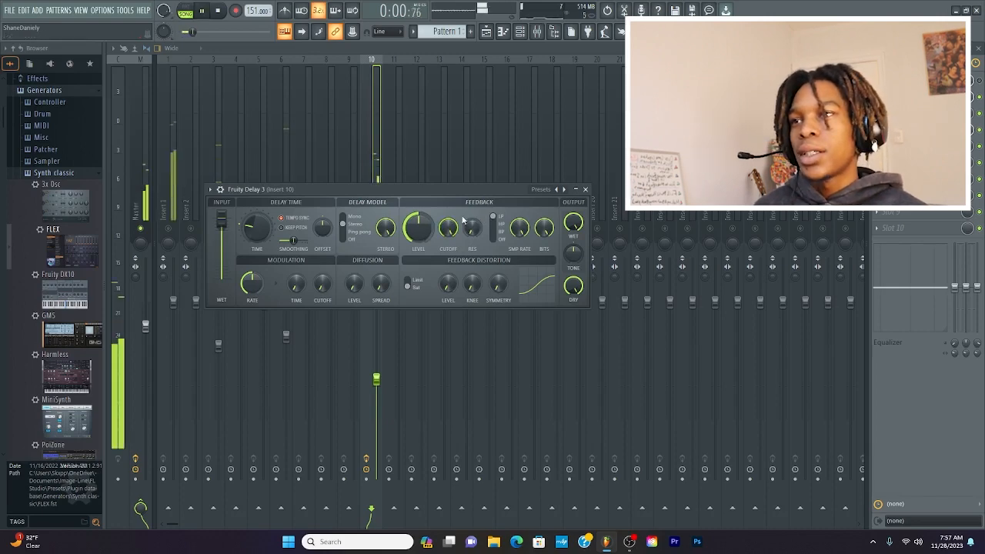
key(space)
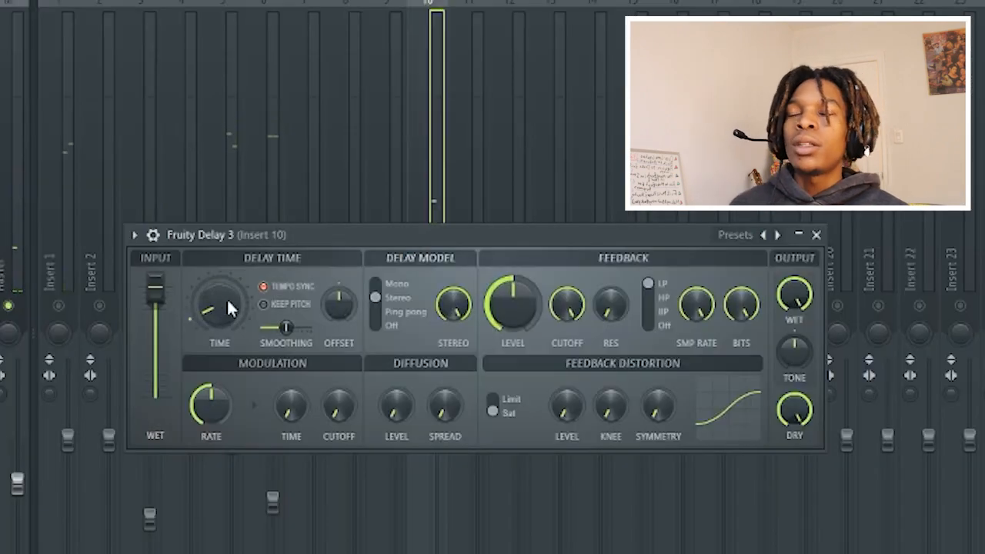
key(space)
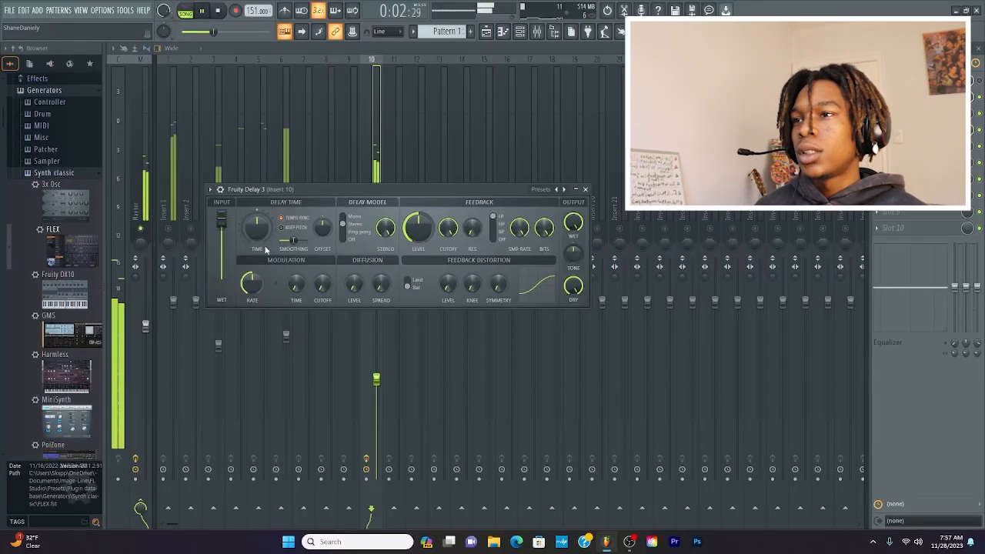
key(space)
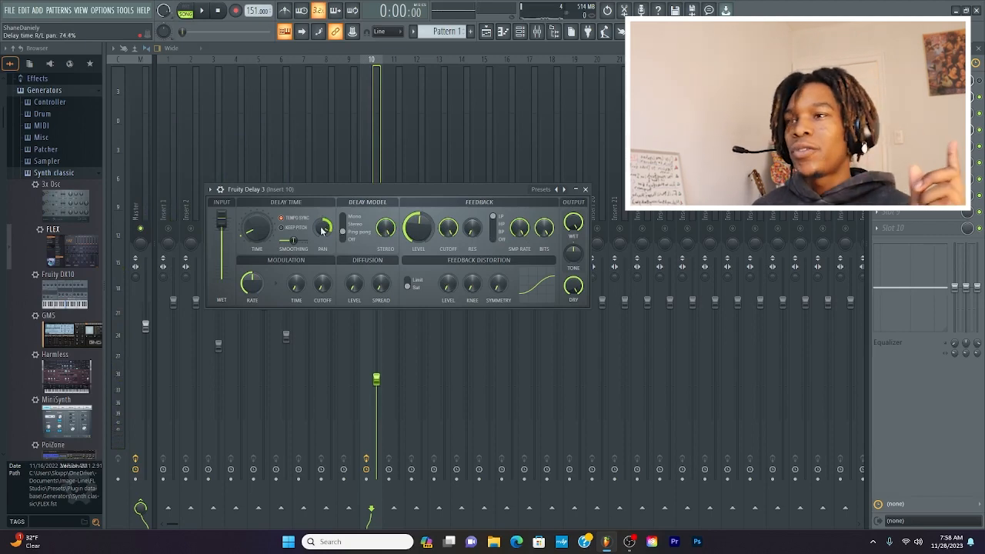
Fine-tune the ping-pong delay's pan and stereo spread, and lower its feedback cutoff to about 2224 Hz
key(space)
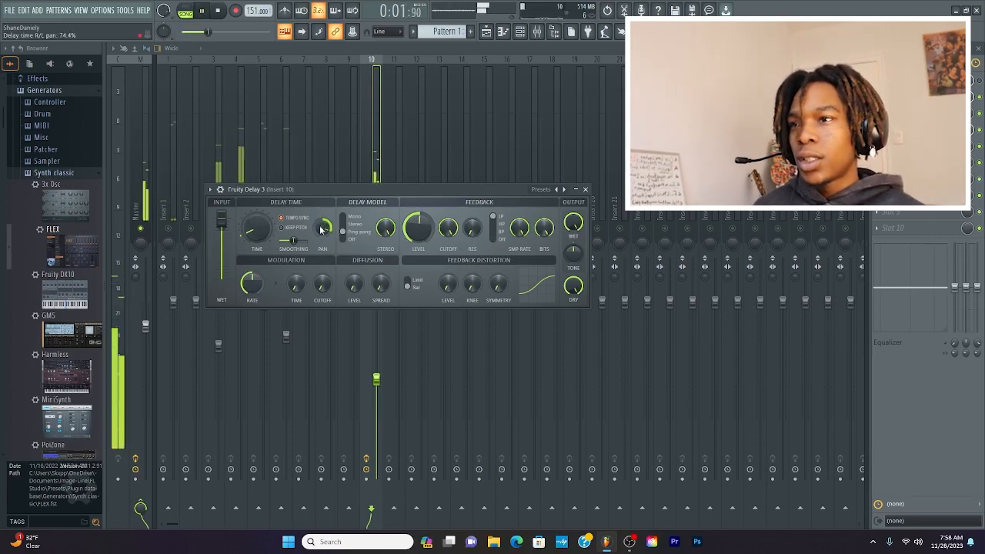
mouse_move(322, 229)
mouse_down()
mouse_move(321, 254)
mouse_move(323, 215)
mouse_up()
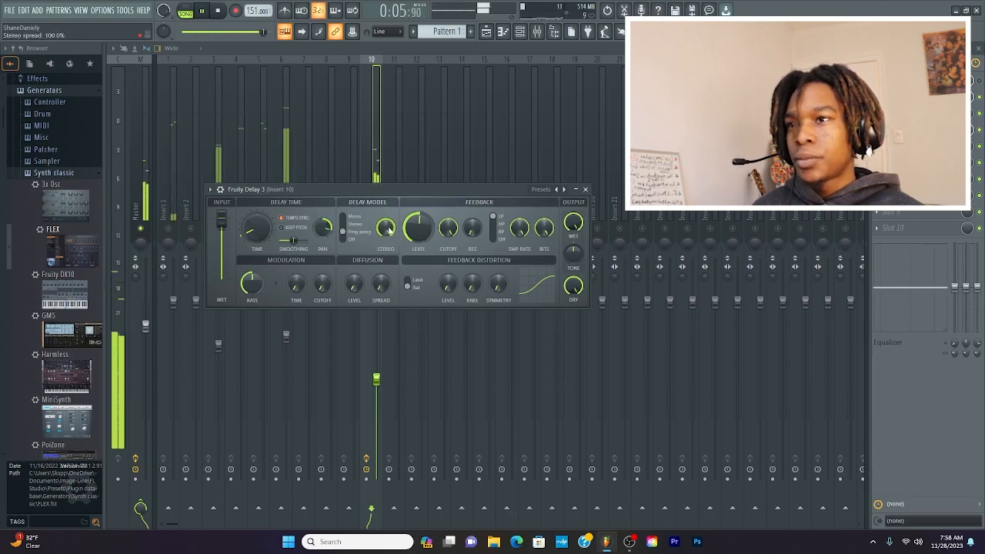
key(space)
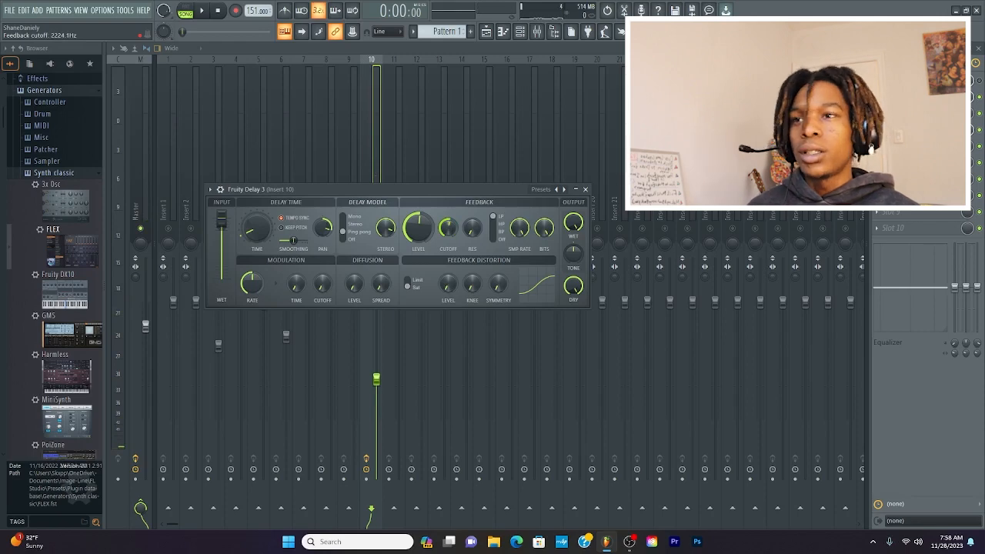
Sweep the delay's feedback cutoff down and back up to a middle setting while the song plays
key(space)
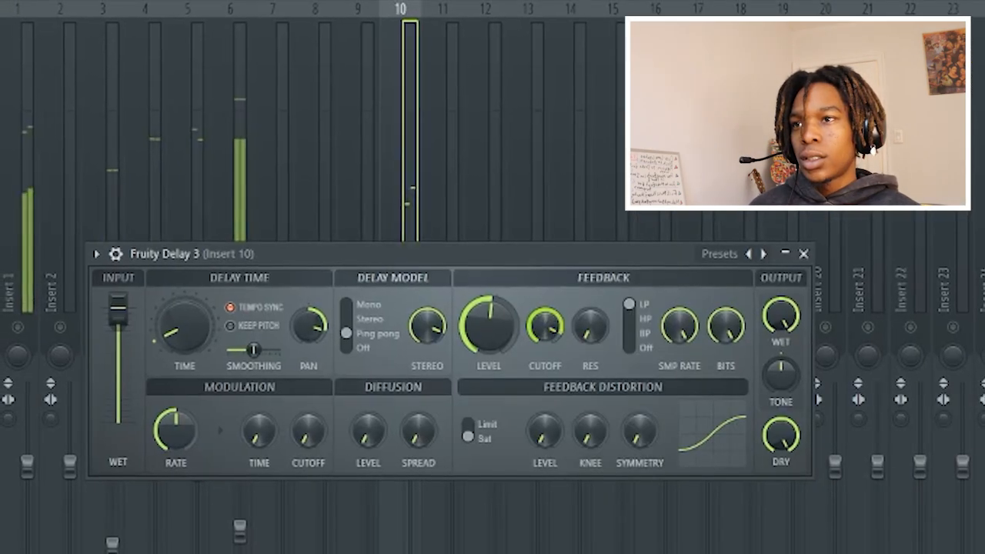
drag(550, 329, 549, 427)
drag(548, 334, 549, 276)
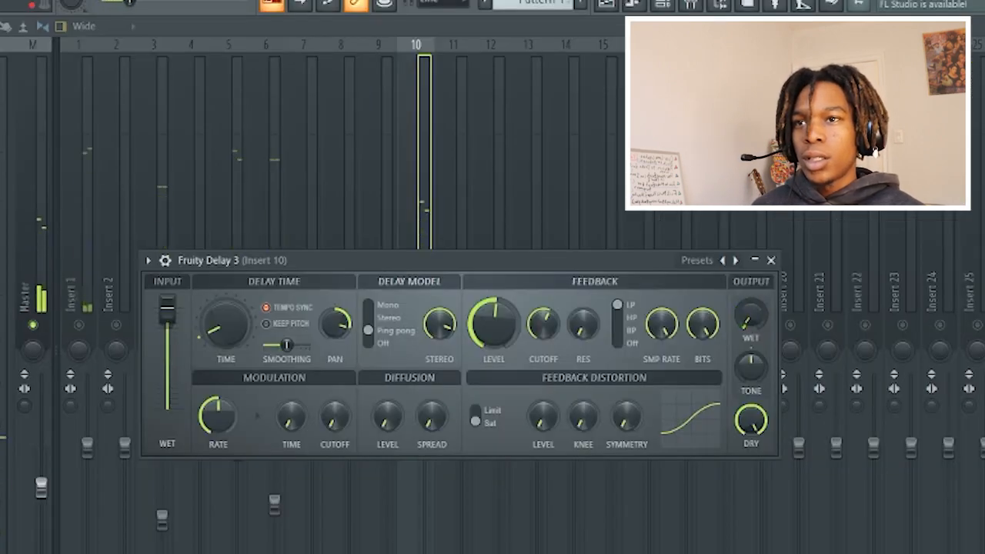
Raise Fruity Delay 3's wet output on Insert 10, stop playback and close the plugin
drag(751, 314, 751, 266)
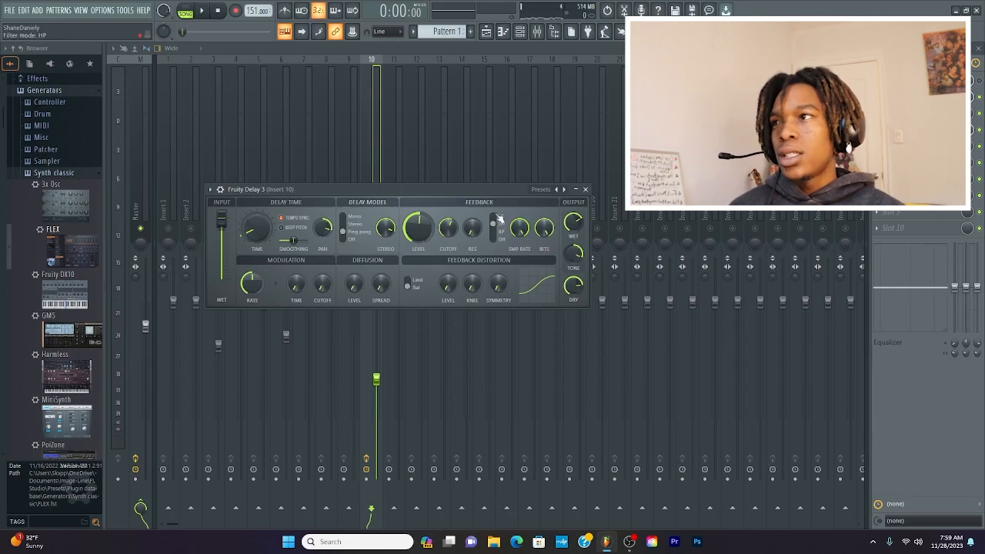
key(space)
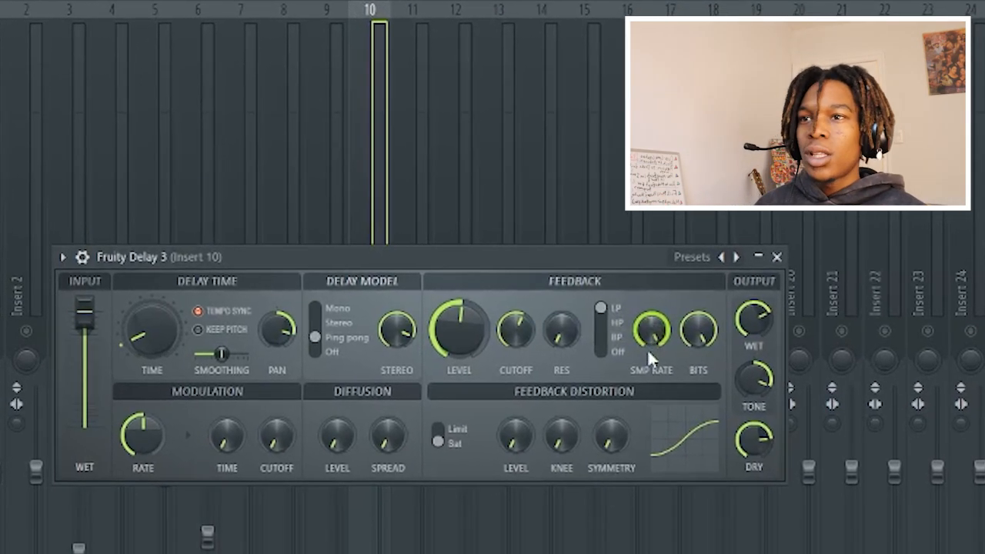
click(790, 255)
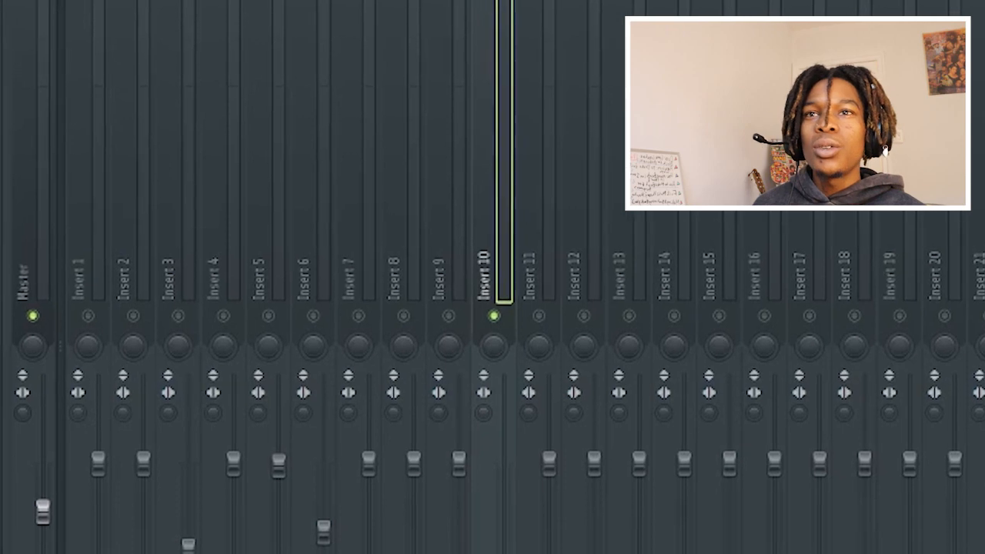
Adjust Fruity Reeverb 2's wet level on Insert 10 by ear, and raise Insert 10's volume slightly to balance it
click(977, 116)
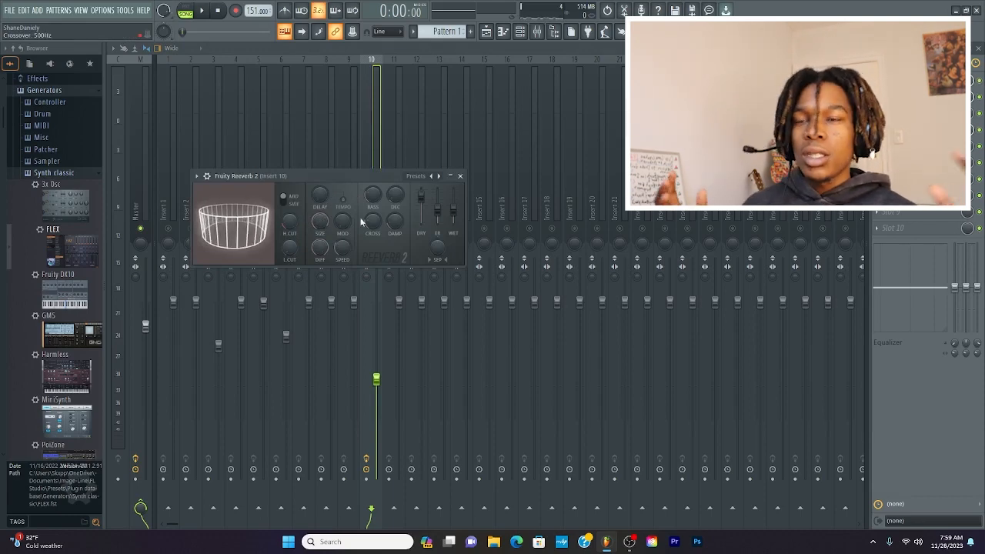
drag(454, 211, 454, 197)
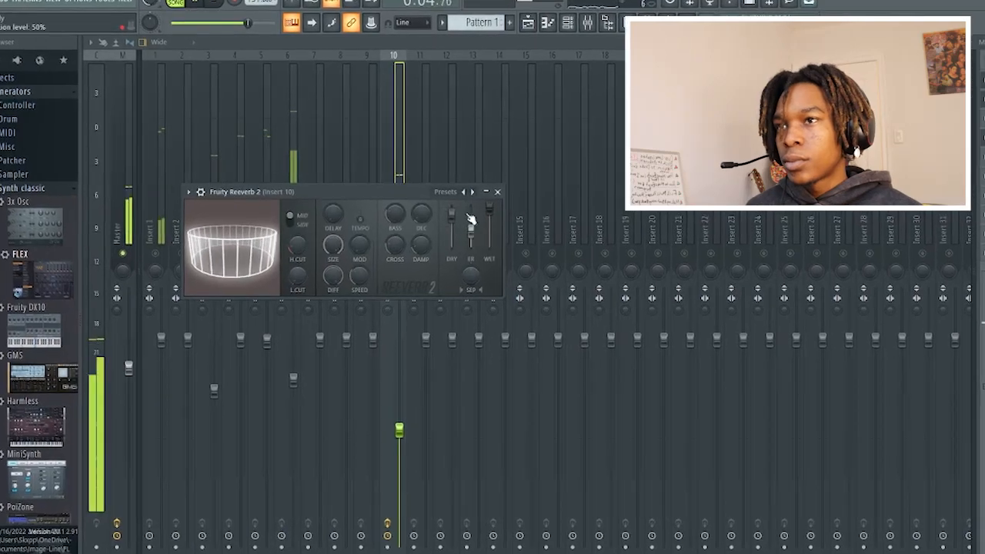
drag(489, 209, 489, 247)
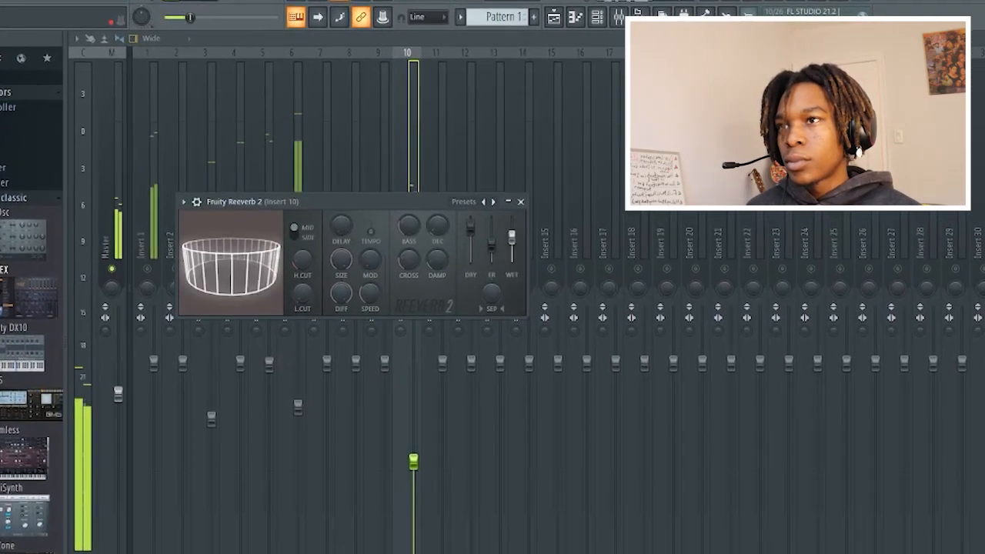
drag(424, 468, 428, 447)
drag(537, 268, 549, 286)
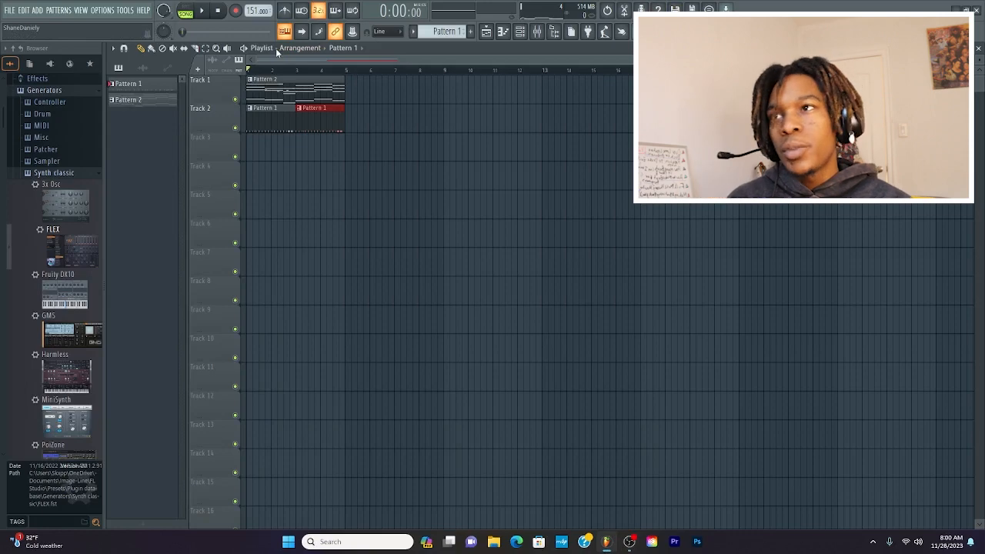
Move the Pattern 1 clips on Track 2 out to bar 7, and add a "build up" marker at bar 1 and a "chorus" marker at bar 17
drag(358, 109, 375, 109)
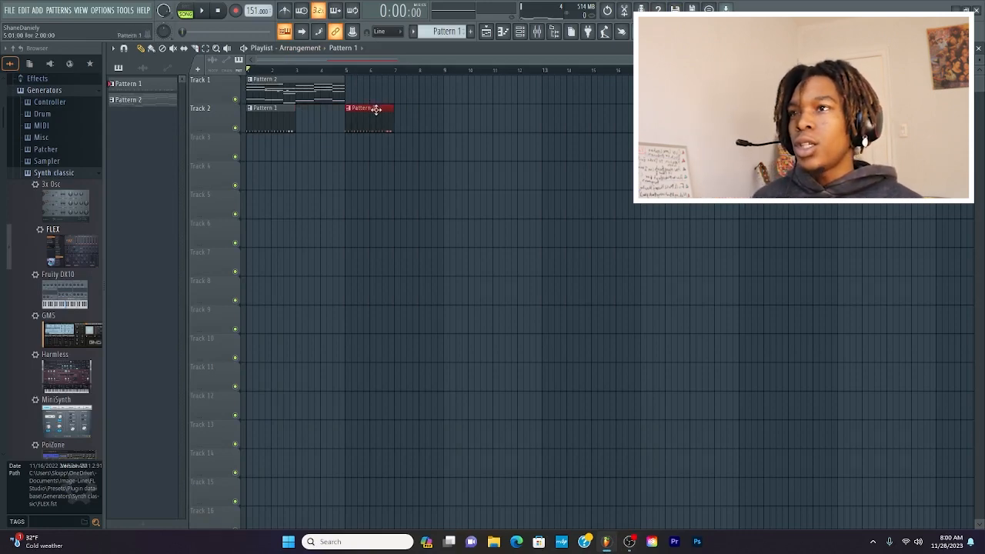
drag(265, 118, 463, 124)
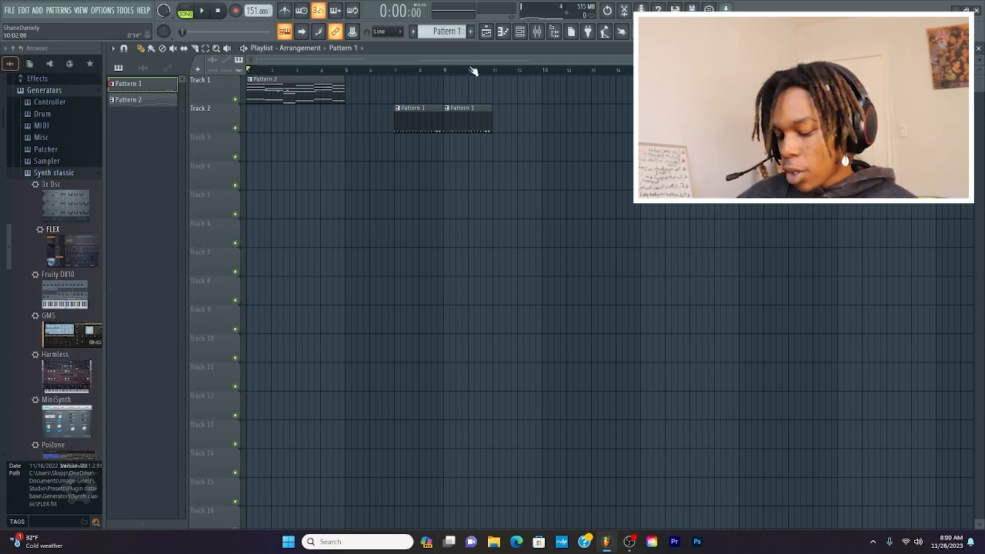
key(alt+t)
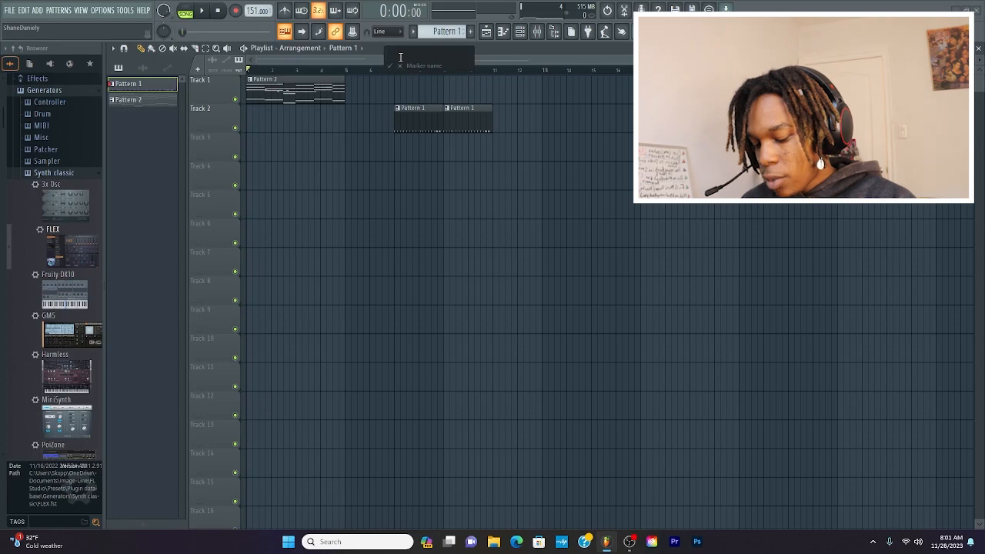
text(bu)
text(ild up)
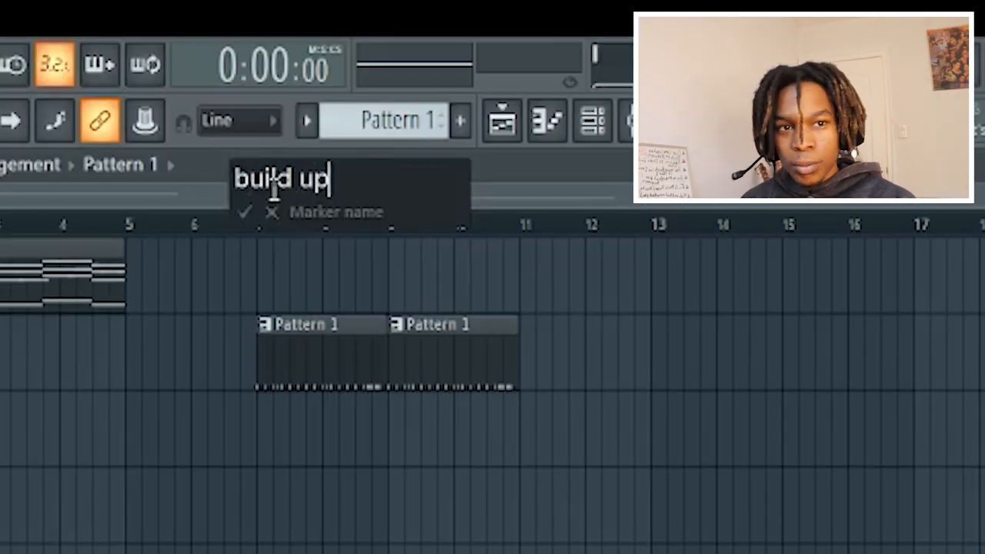
key(Return)
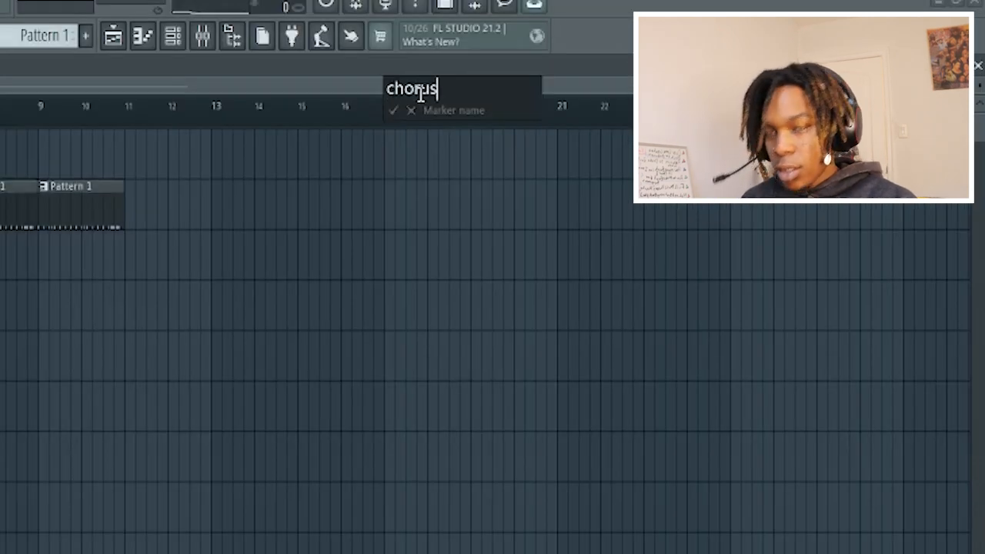
key(Return)
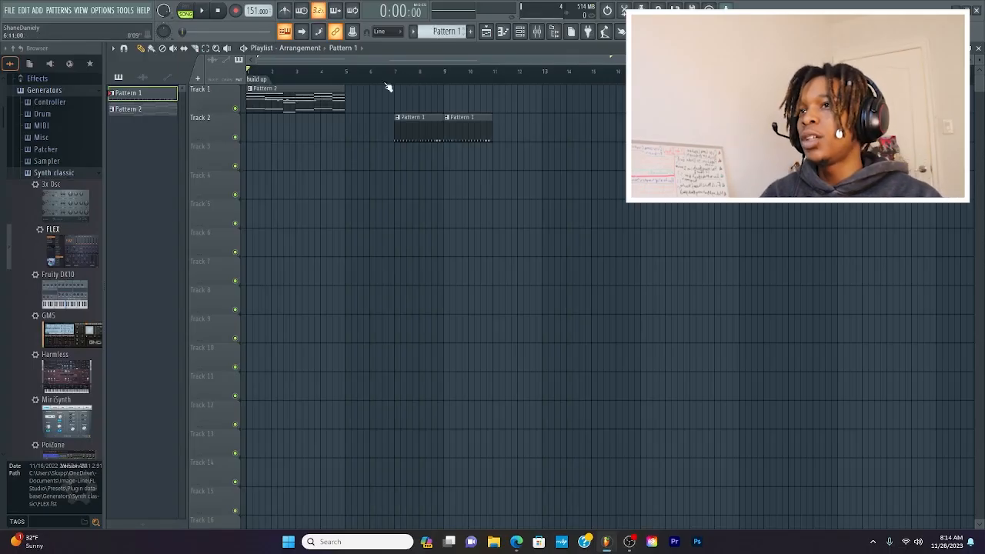
Select Pattern 2 and split it by channel into separate patterns
key(F6)
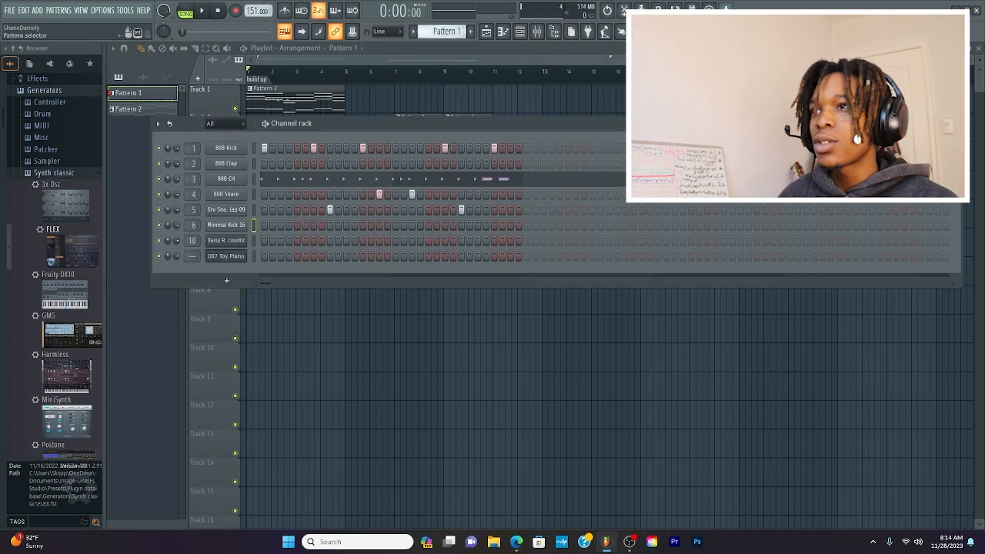
click(127, 109)
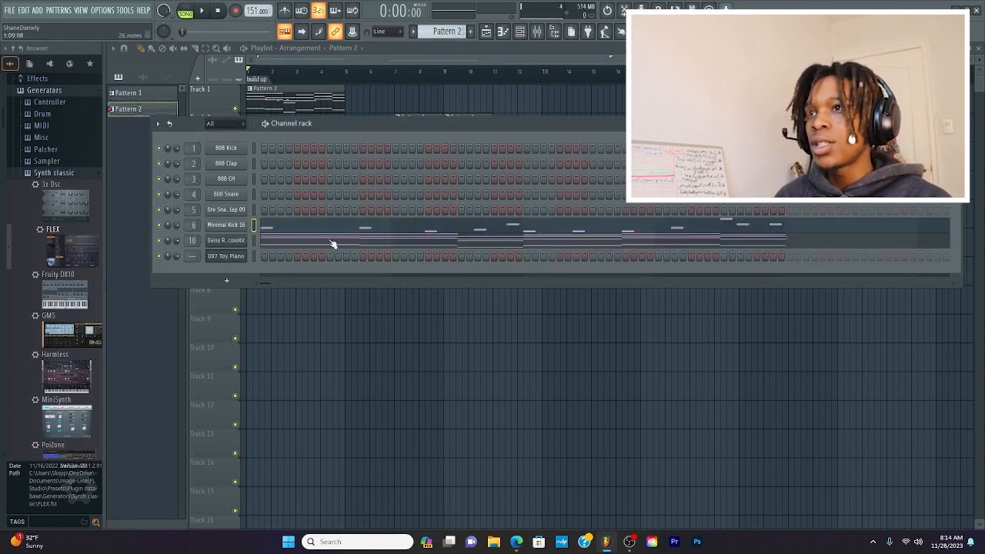
click(421, 47)
click(414, 32)
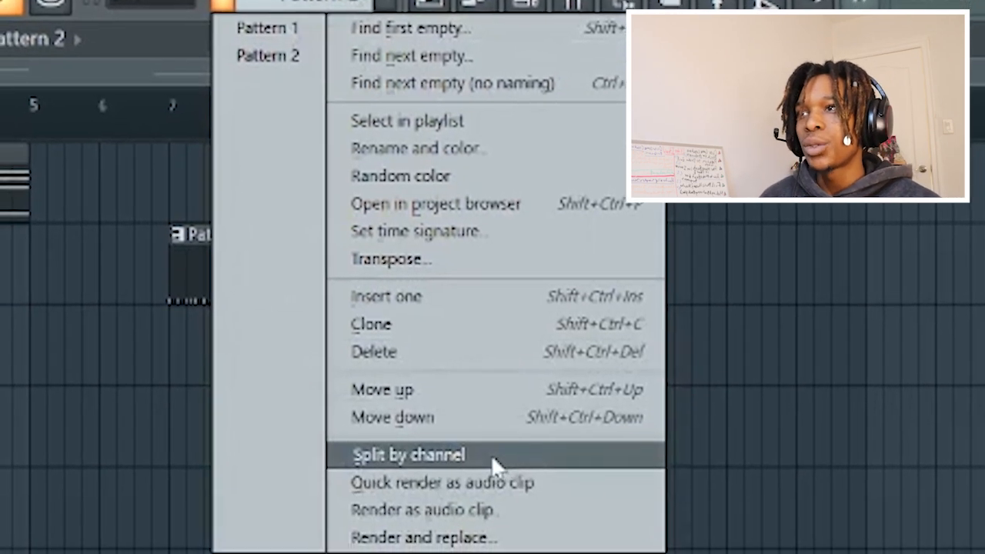
click(493, 457)
drag(401, 228, 391, 321)
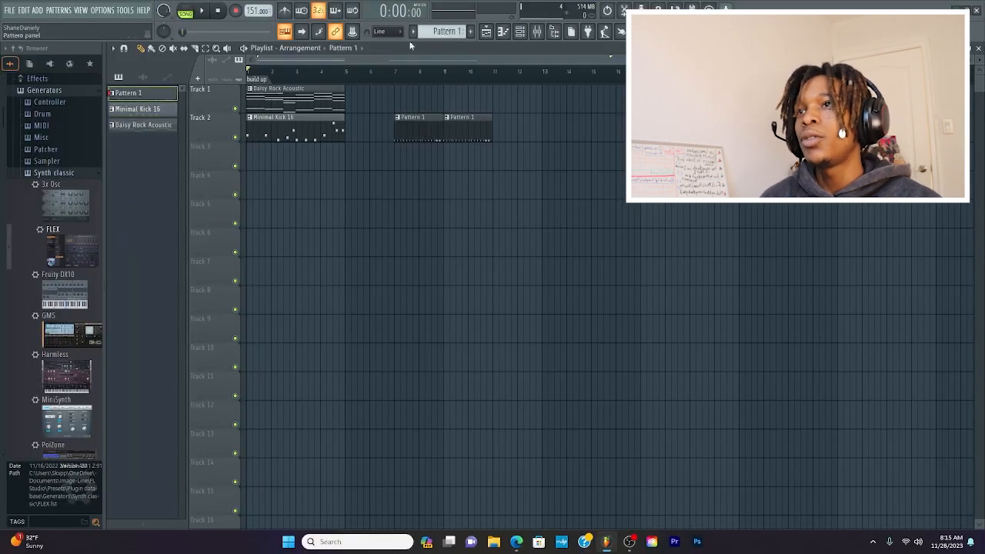
Split Pattern 1 by channel and delete the two resulting 808 Kick clips from Track 2
click(413, 33)
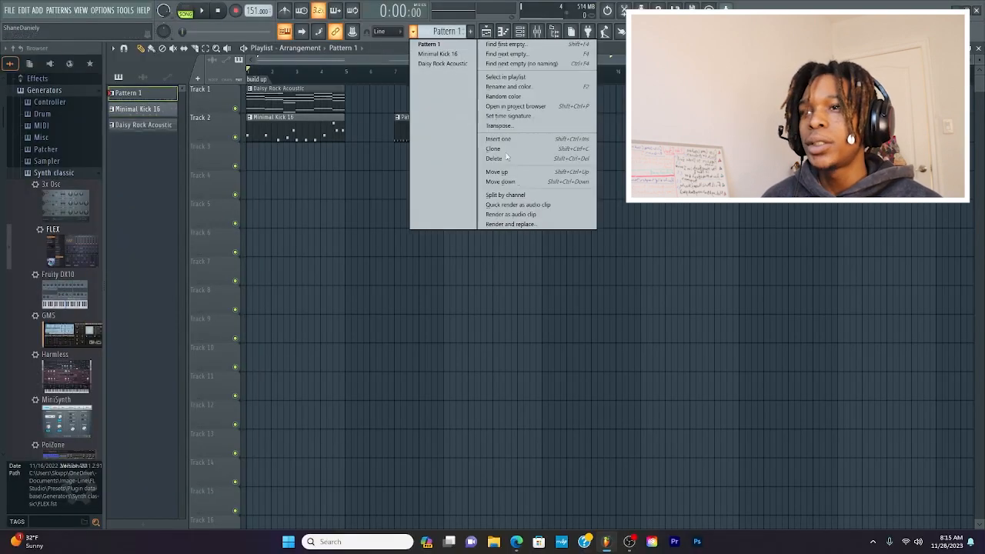
click(520, 195)
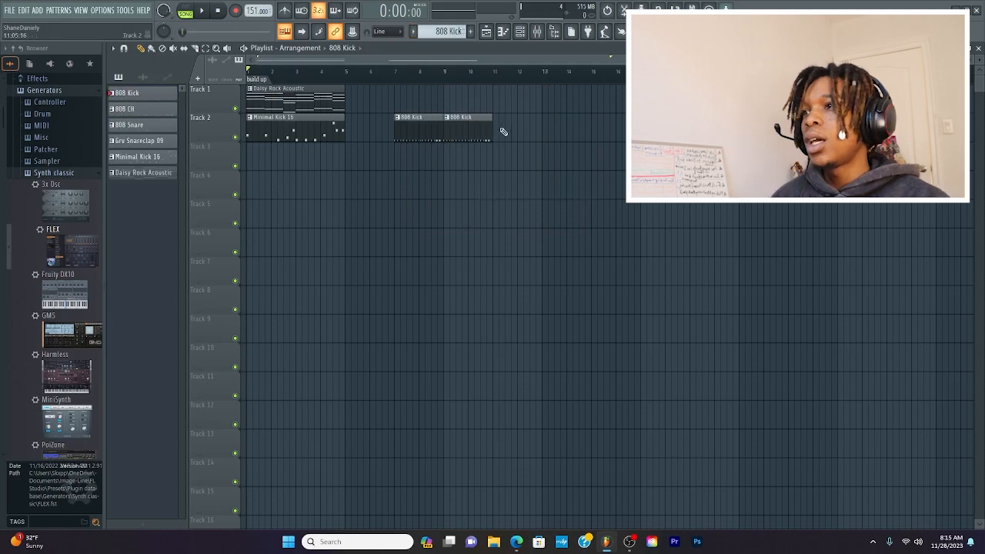
right_click(470, 131)
right_click(437, 131)
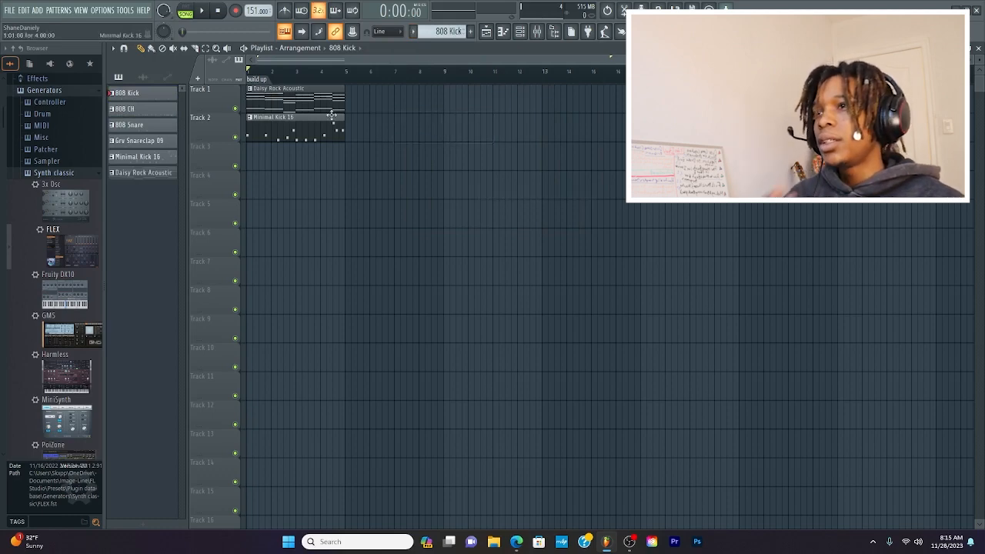
Move the Minimal Kick 16 clip out to the chorus at bar 17, and duplicate the Daisy Rock Acoustic clip three times along Track 1
drag(332, 116, 714, 117)
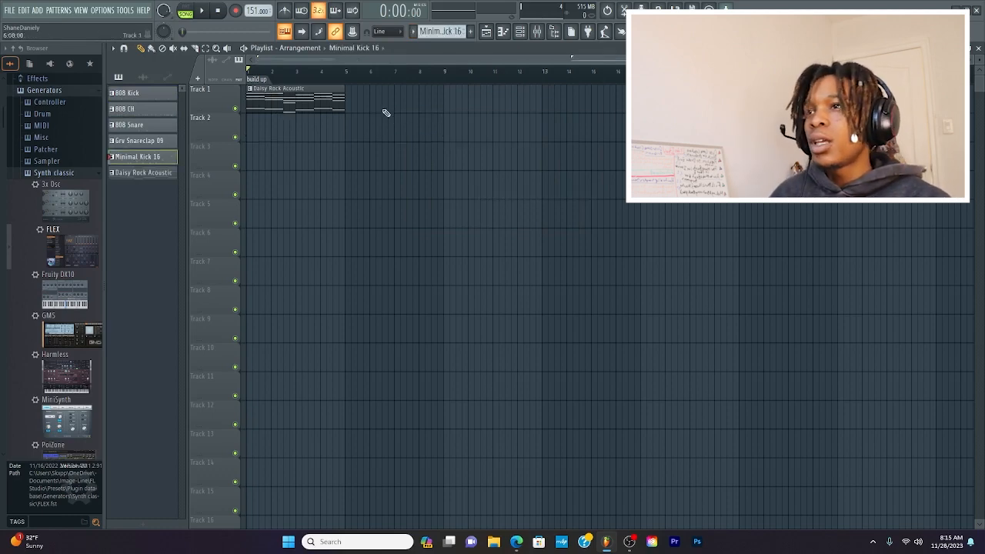
click(303, 99)
key(ctrl+b)
key(ctrl+b)
key(ctrl+b)
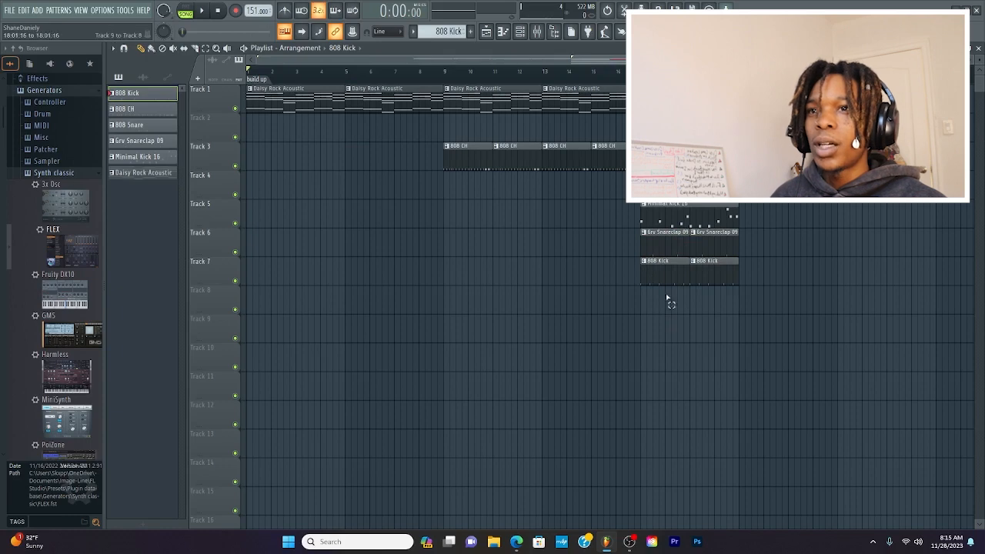
Duplicate the chorus clips starting at bar 17 directly after themselves and play the song
drag(667, 298, 736, 204)
key(ctrl+b)
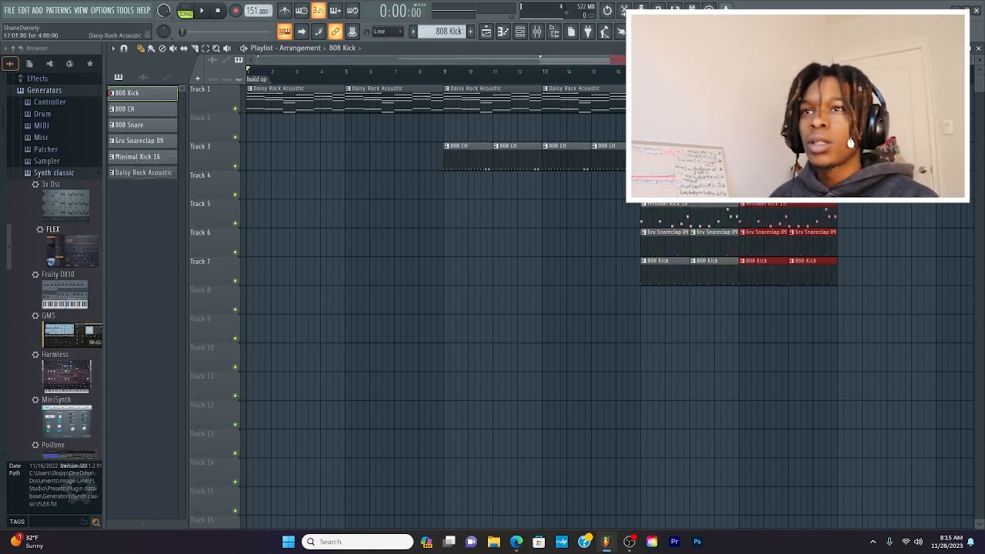
key(space)
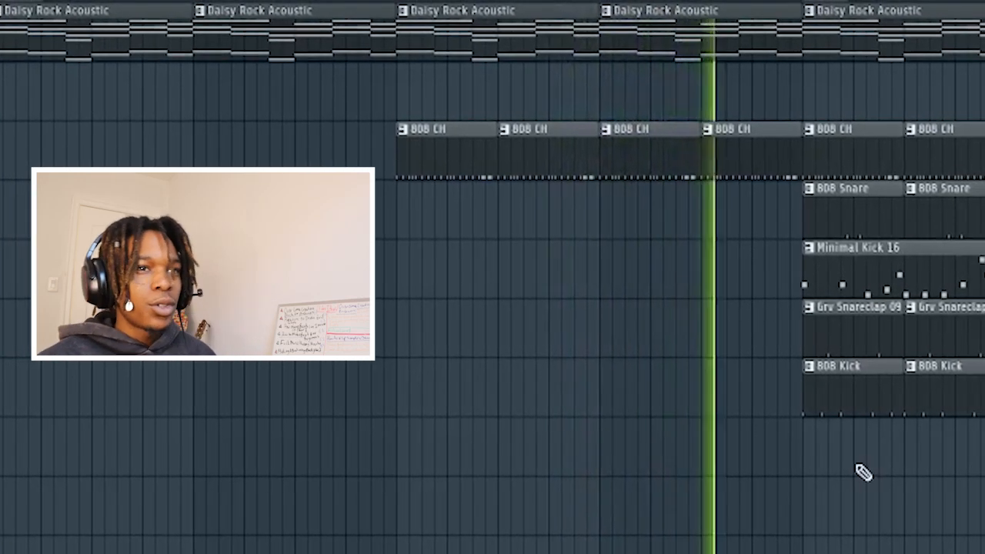
Remove the 808 Kick from the chorus's first half on Track 7, leaving only a short opening hit at bar 17
right_click(929, 392)
drag(878, 393, 765, 420)
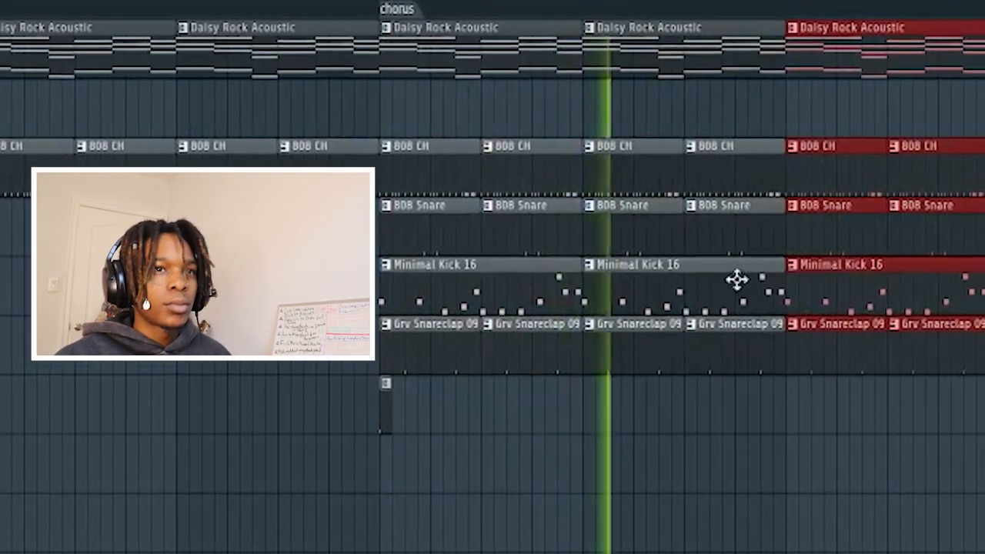
Place a full-length 808 Kick clip at bar 25 on Track 7, duplicate it three times to fill the chorus's second half, and stop playback
click(767, 410)
drag(772, 409, 862, 410)
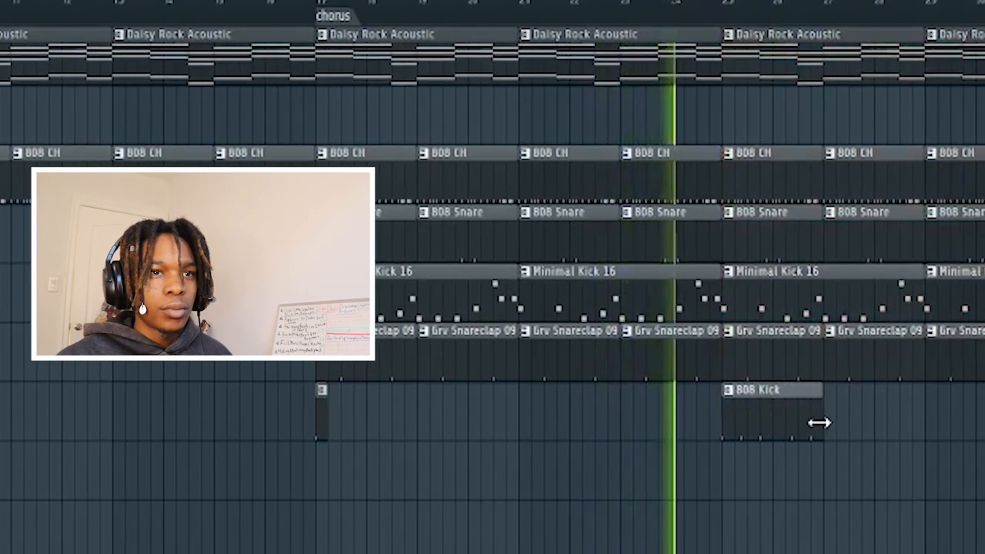
click(802, 416)
key(ctrl+b)
key(ctrl+b)
key(ctrl+b)
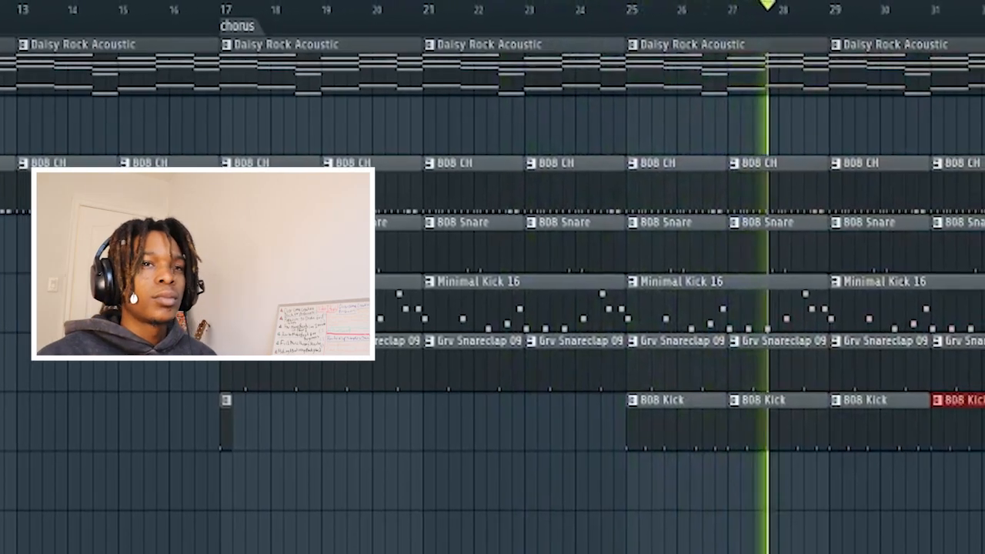
key(space)
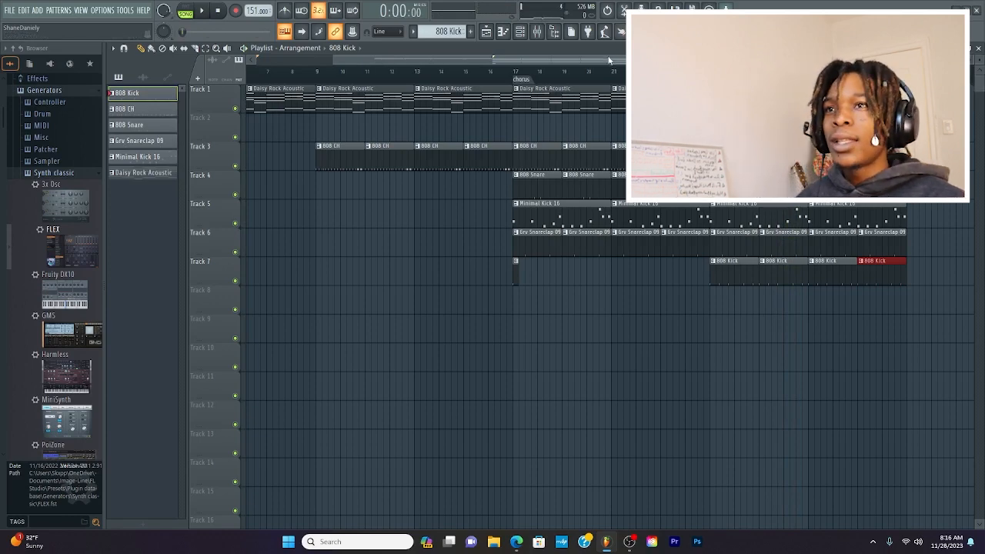
Rename playlist Track 1 as Guitar and give it a green color
drag(610, 60, 758, 60)
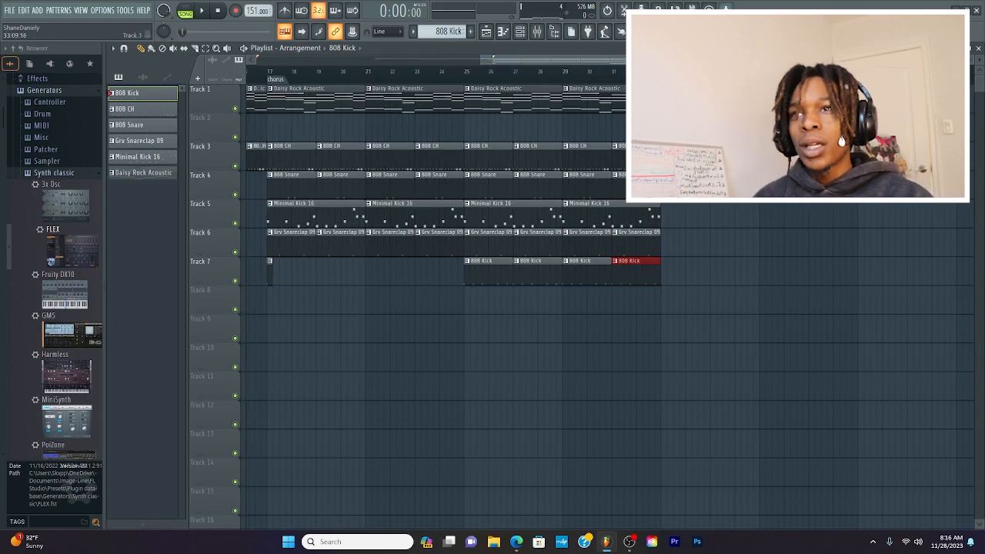
drag(646, 60, 293, 60)
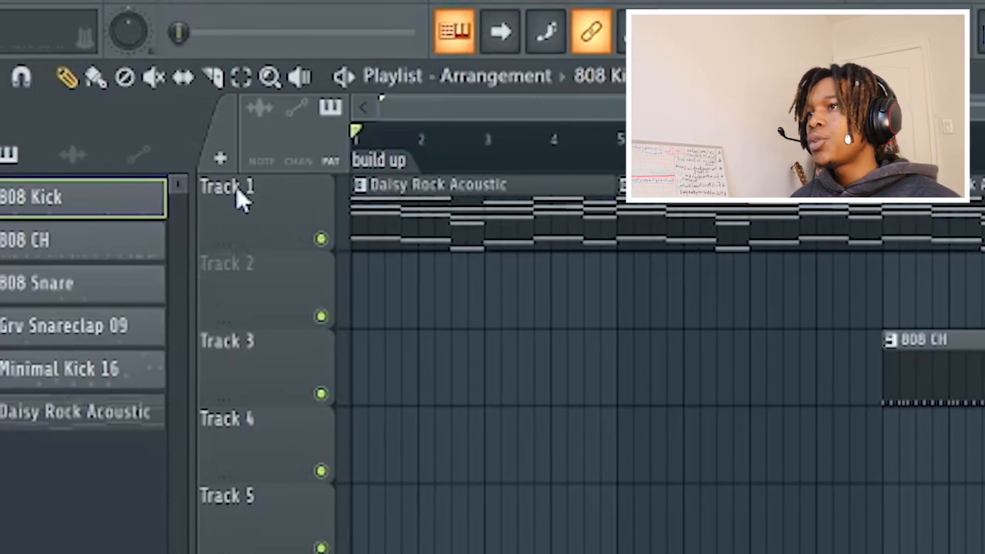
right_click(238, 189)
click(339, 185)
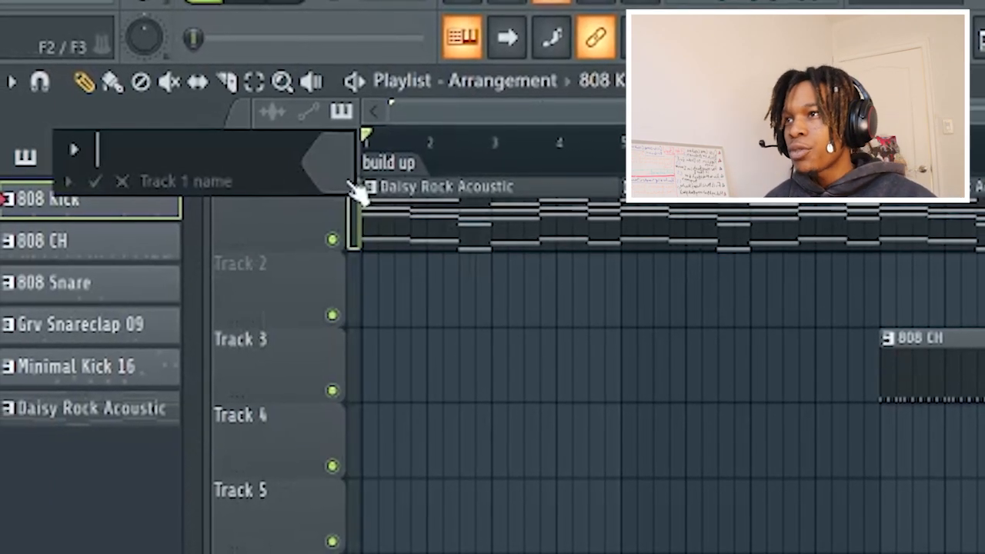
text(Guitar)
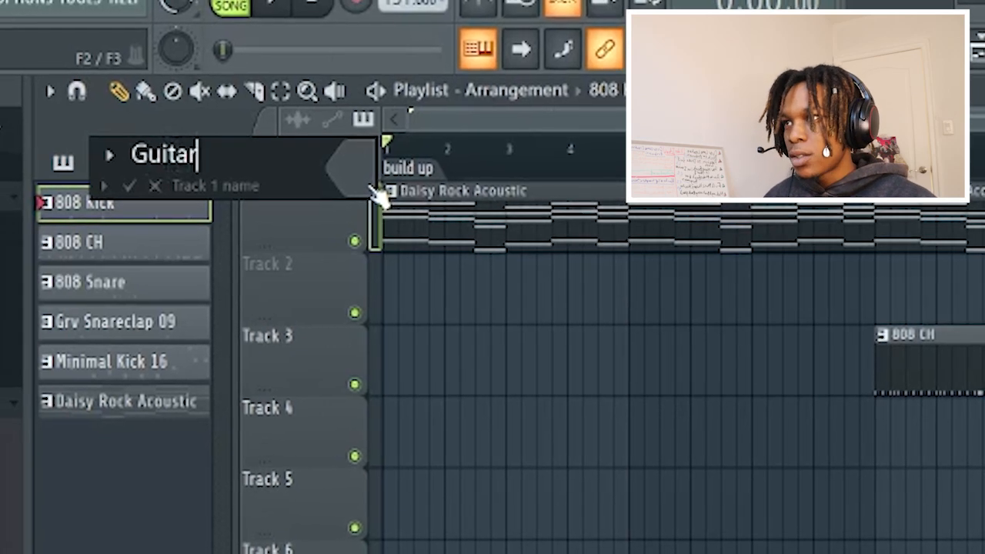
click(367, 185)
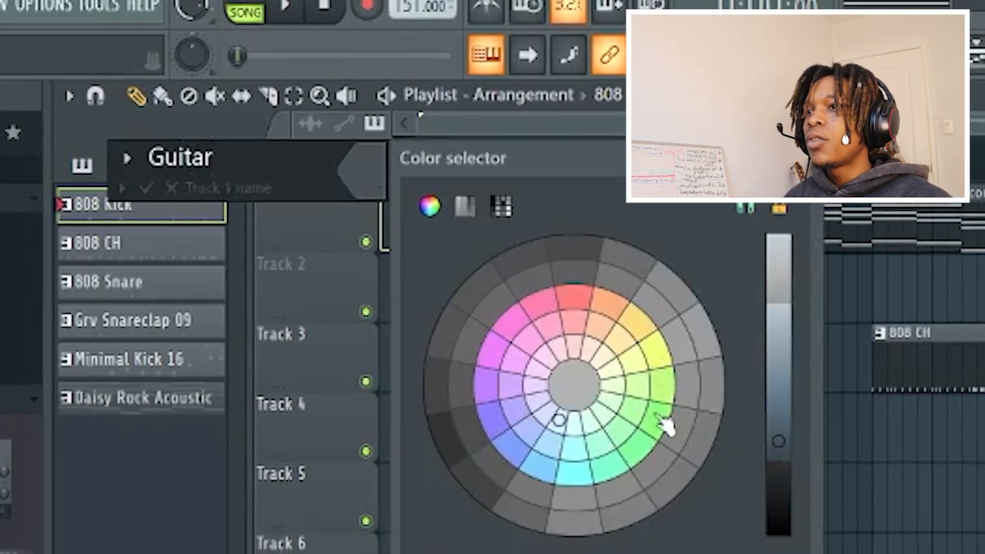
click(652, 414)
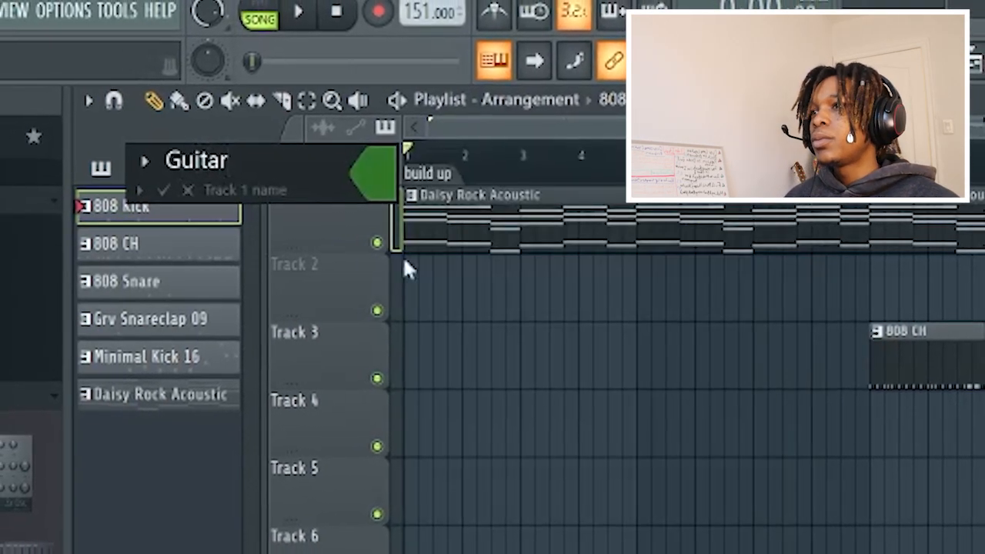
click(159, 190)
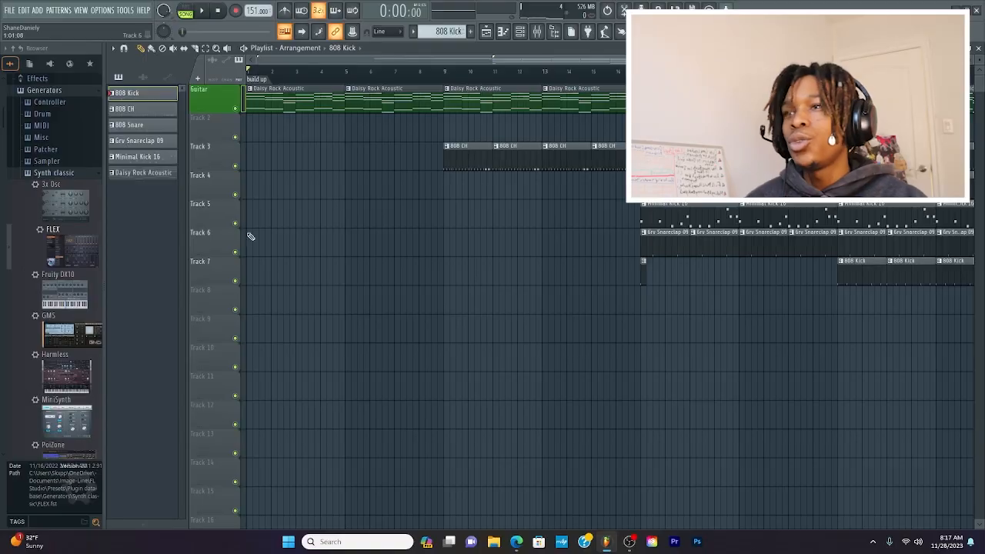
Rename playlist Track 3 as Hihats and give it a light red color
right_click(211, 164)
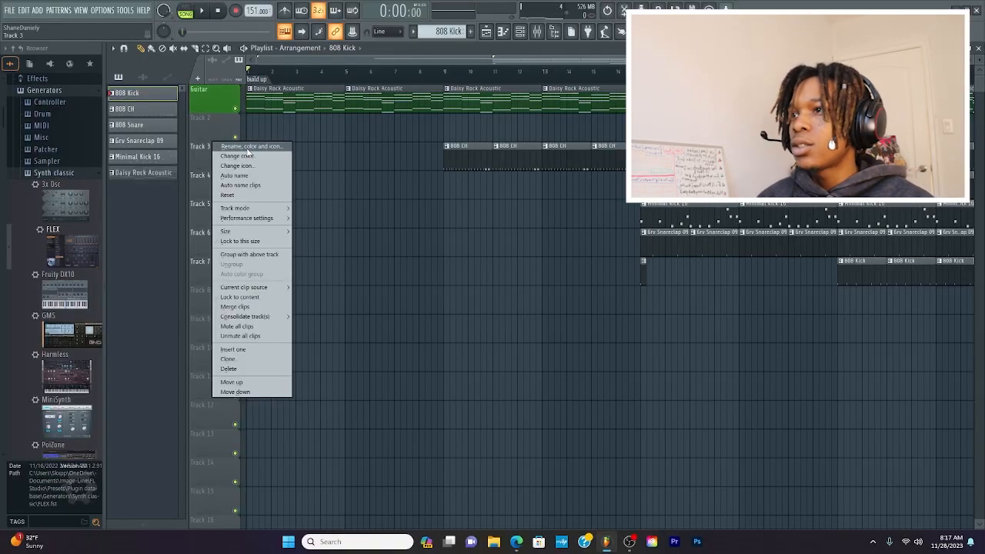
click(272, 154)
text(Hihats)
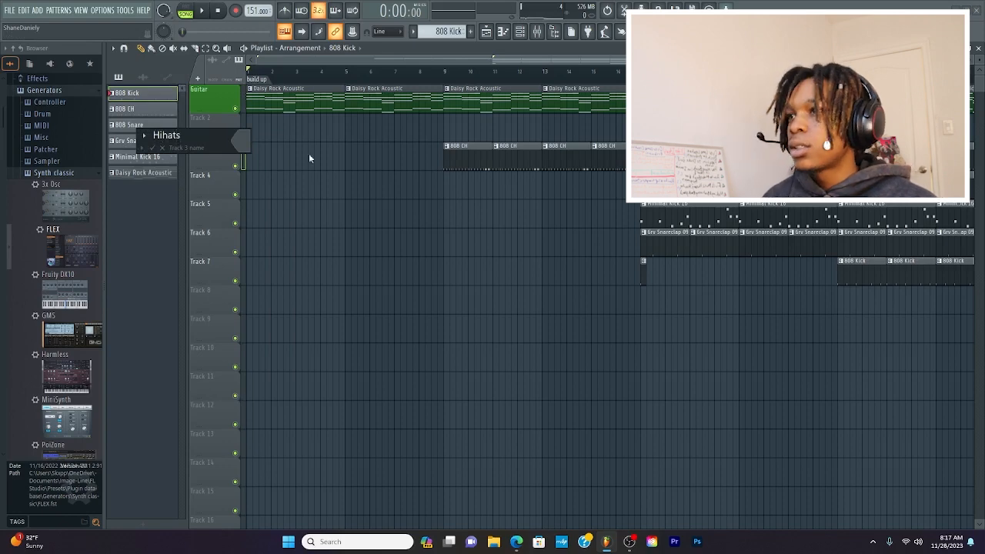
click(245, 142)
click(331, 195)
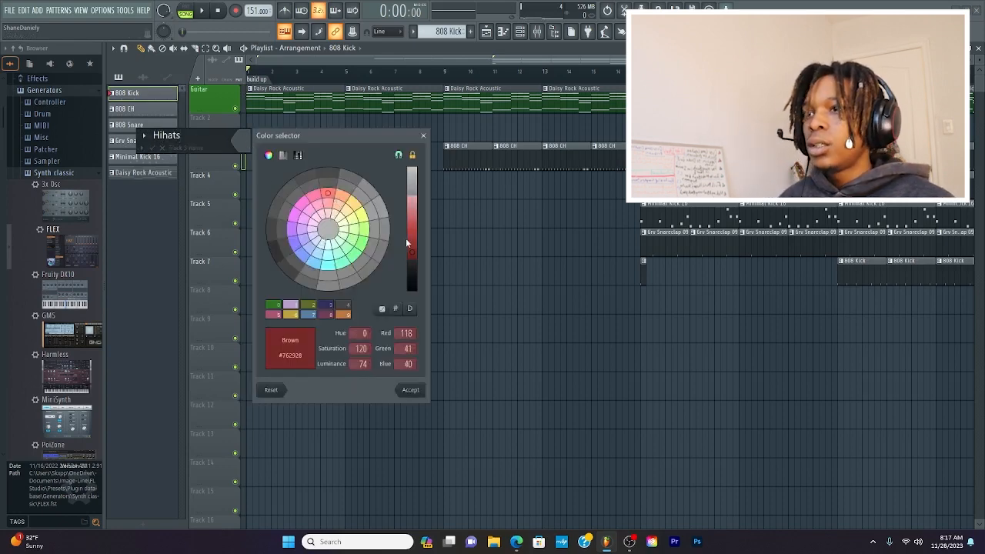
drag(412, 252, 411, 226)
click(411, 390)
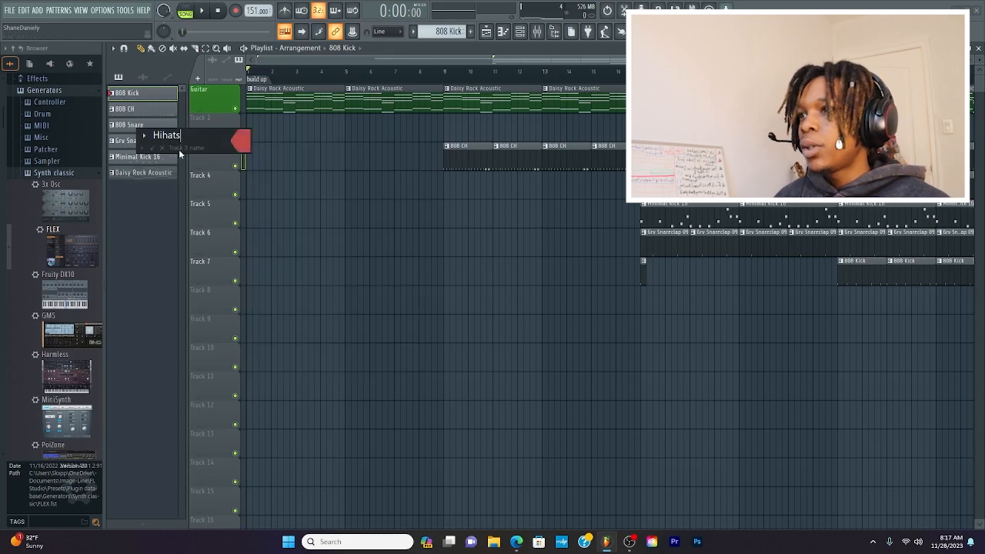
key(Return)
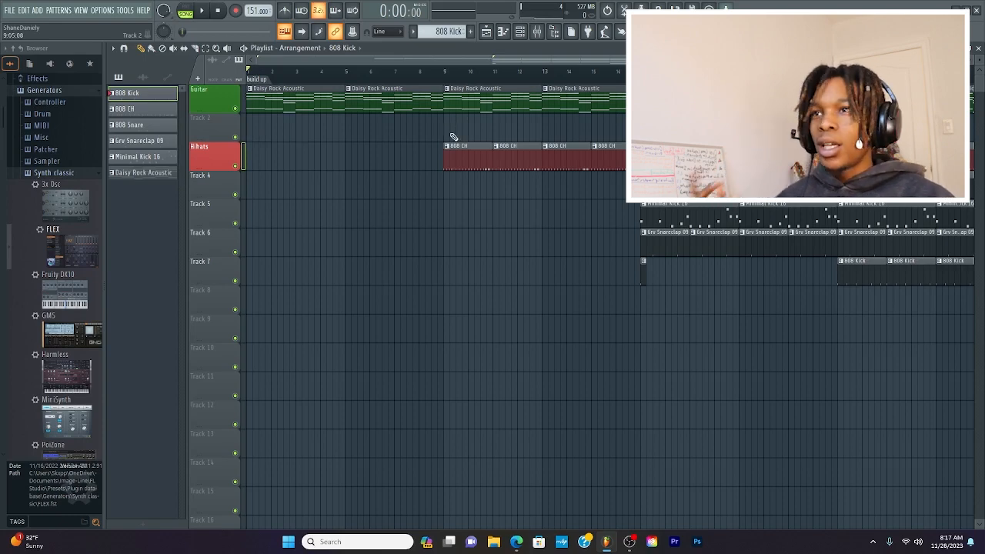
Switch from the playlist arrangement to the mixer to show its insert tracks
scroll(639, 61, down, 1)
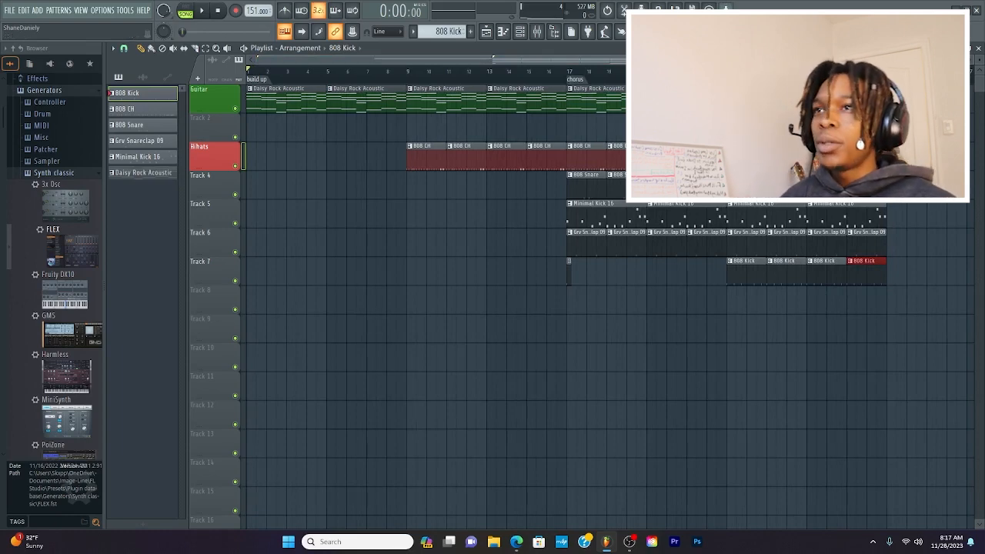
click(503, 31)
click(492, 37)
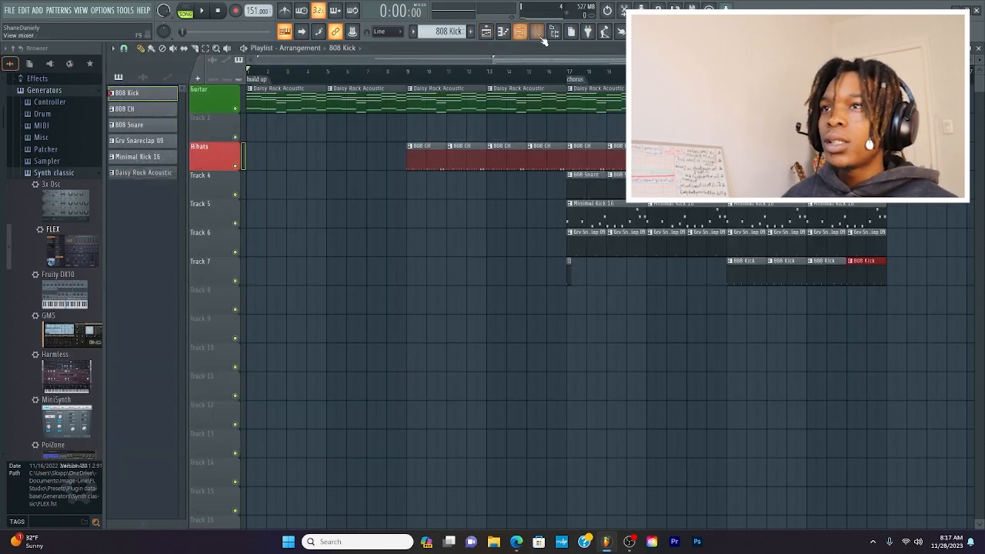
click(544, 38)
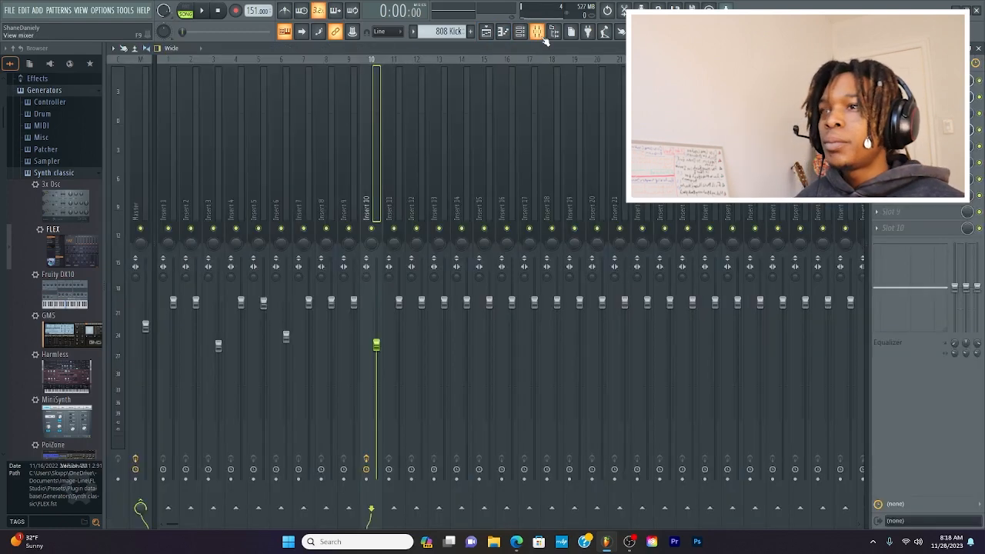